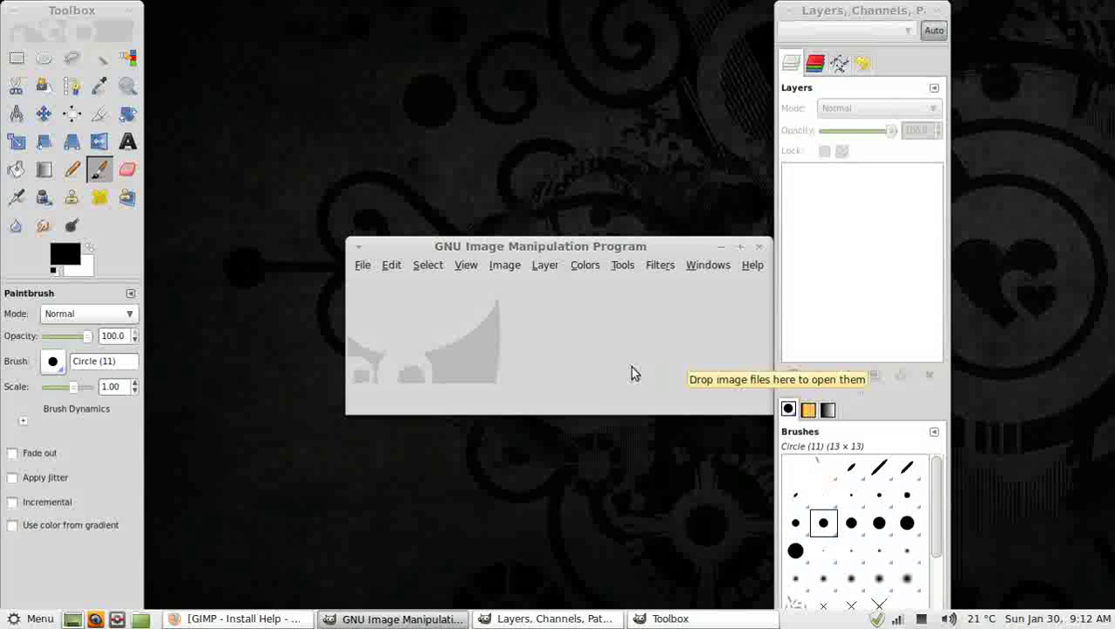
Step: Move the Layers/Brushes dock to the right screen edge and stretch it taller
click(861, 12)
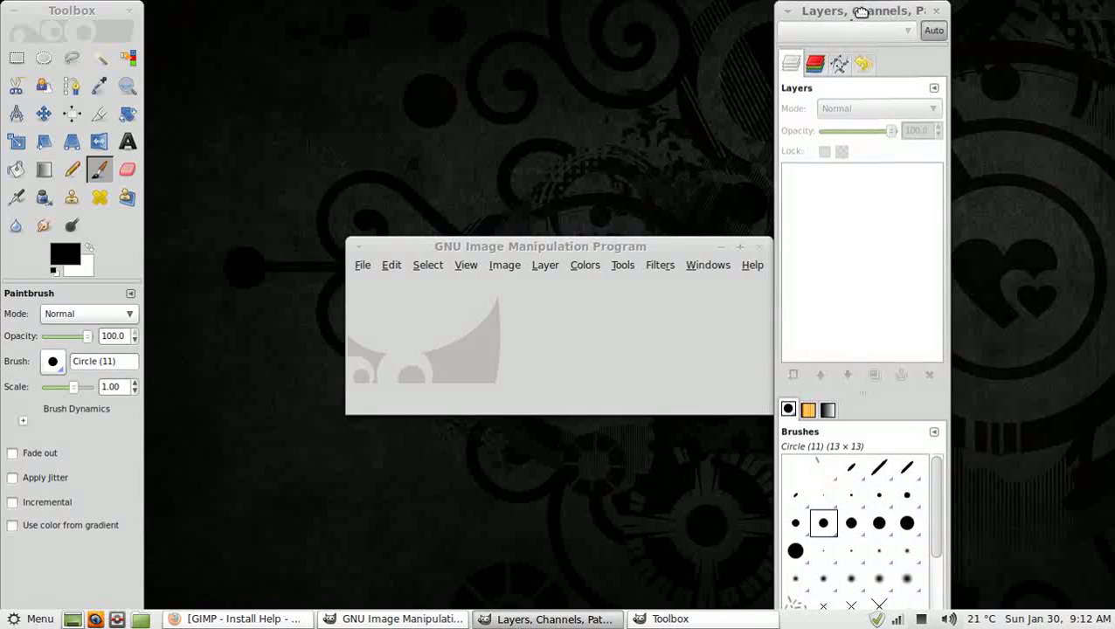
drag(861, 12, 1070, 8)
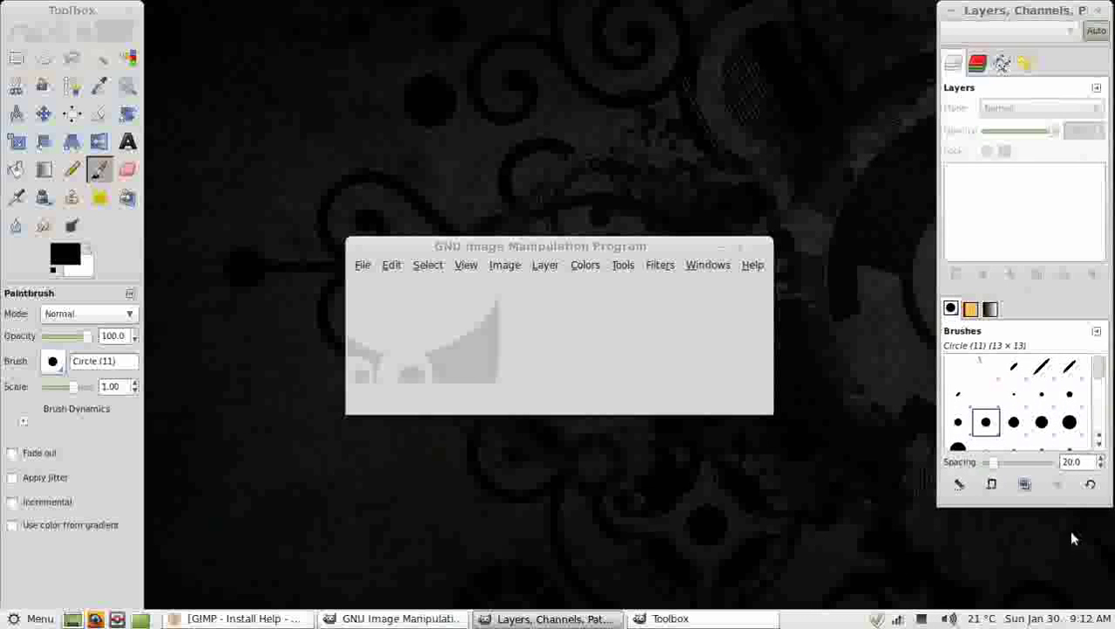
drag(1058, 514, 1057, 606)
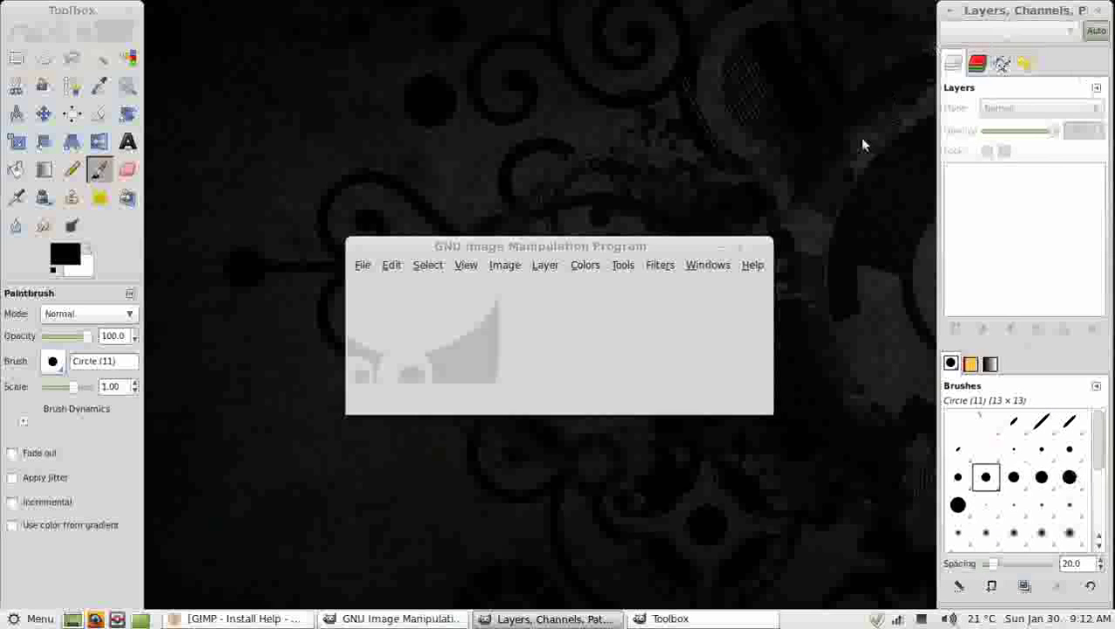
Step: Preview the Channels, Paths, Undo History, Patterns and Gradients tabs, then return to Layers and Brushes
click(984, 66)
click(997, 65)
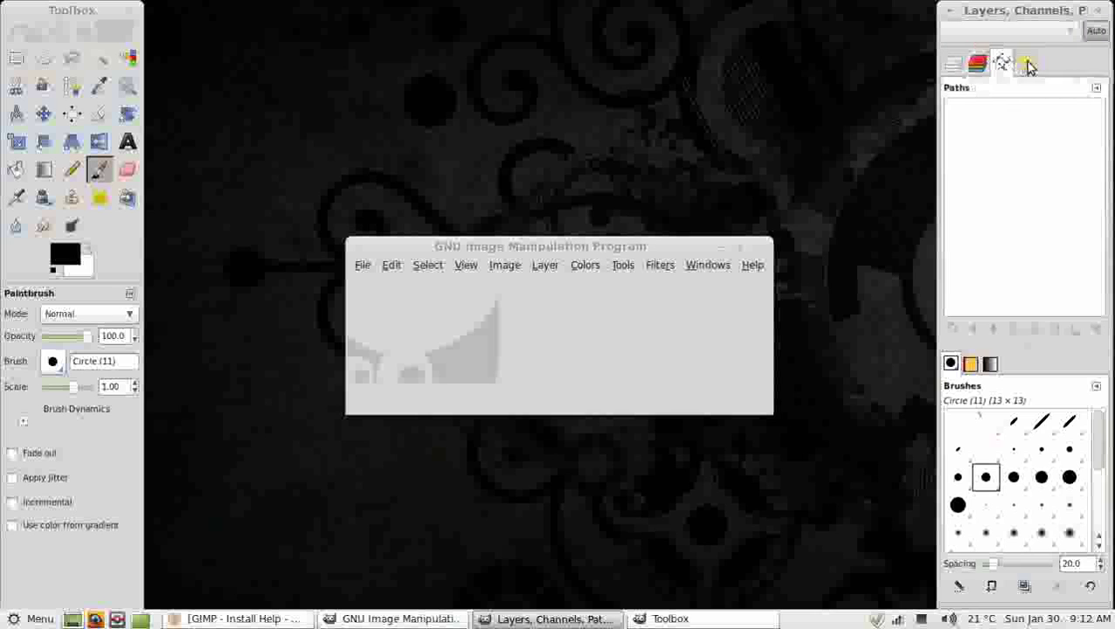
click(1026, 64)
click(954, 67)
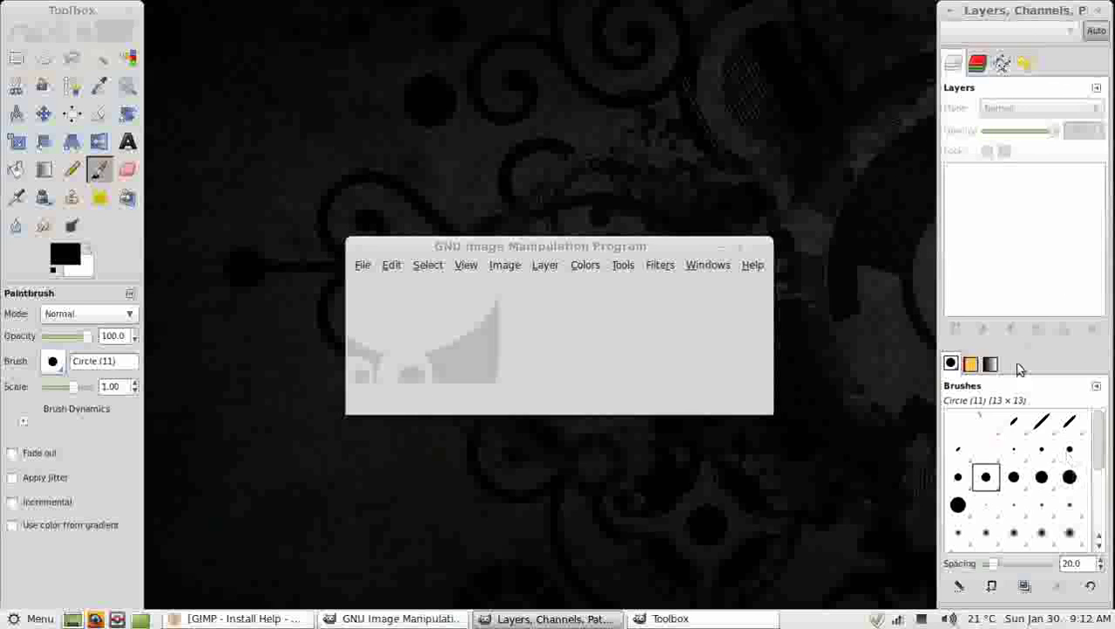
click(970, 363)
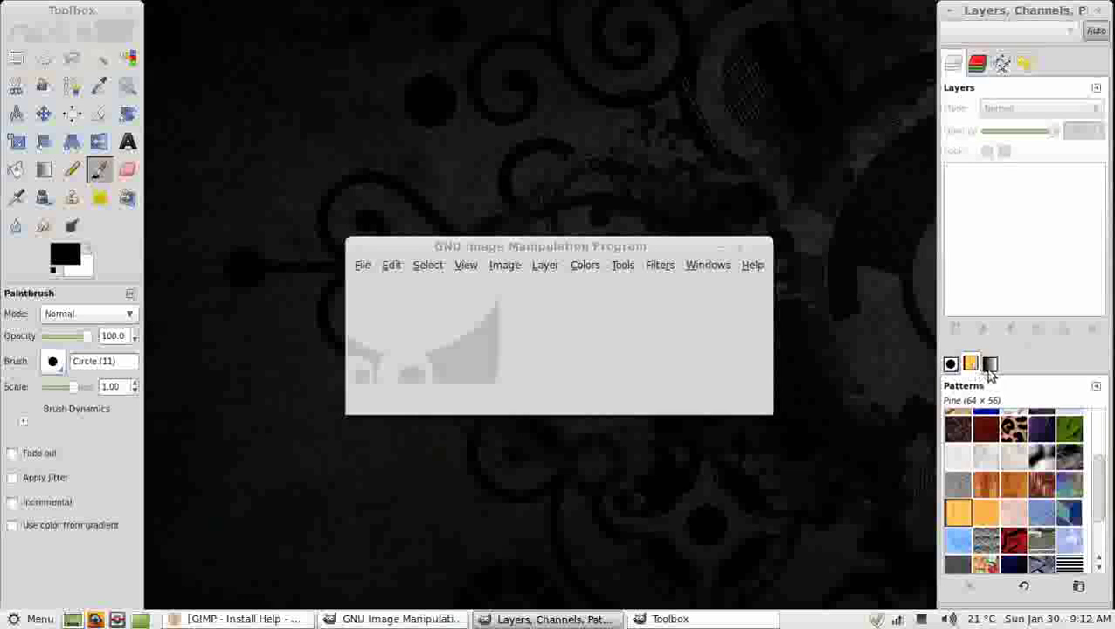
click(990, 366)
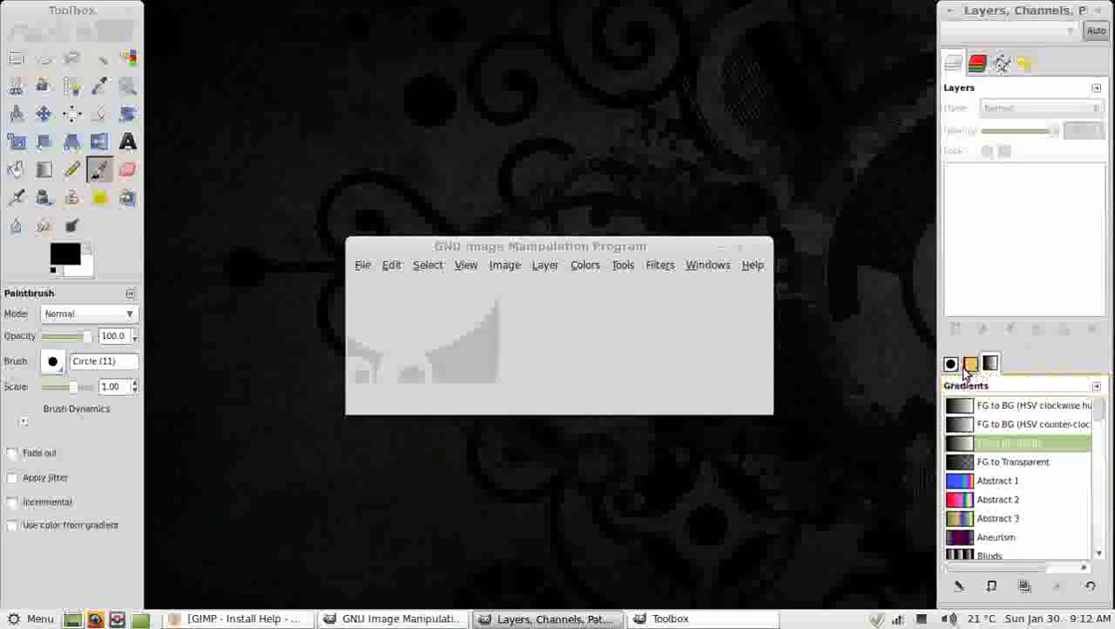
click(950, 365)
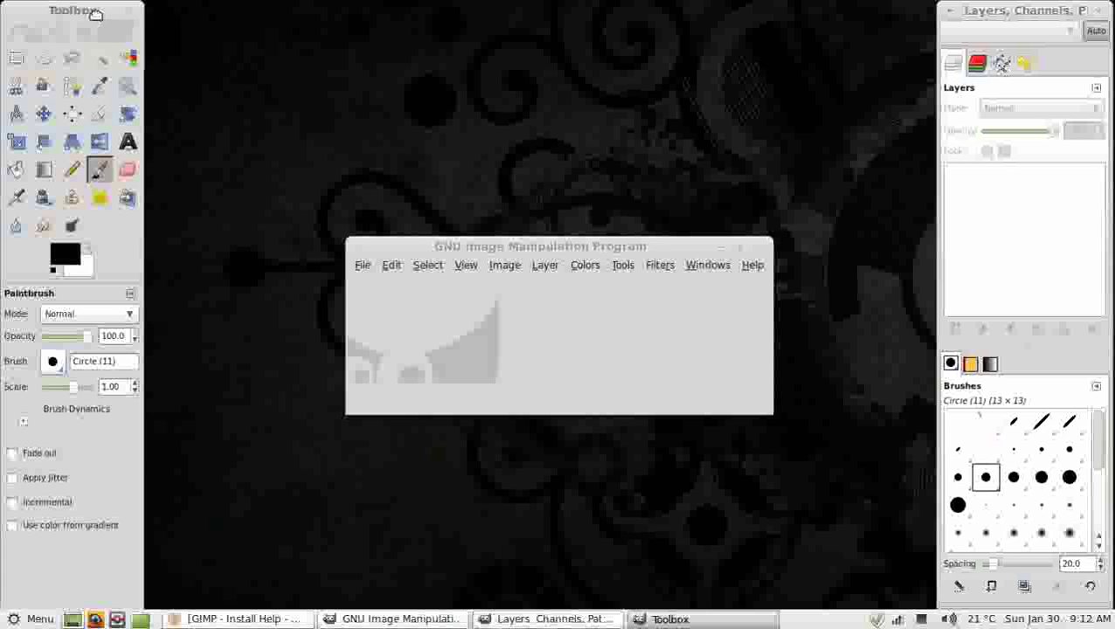
Step: Nudge the toolbox, lengthen it down the left side, and select the Perspective tool
mouse_move(92, 11)
mouse_down()
mouse_move(124, 14)
mouse_move(94, 176)
mouse_move(105, 177)
mouse_move(80, 27)
mouse_move(56, 9)
mouse_move(73, 20)
mouse_up()
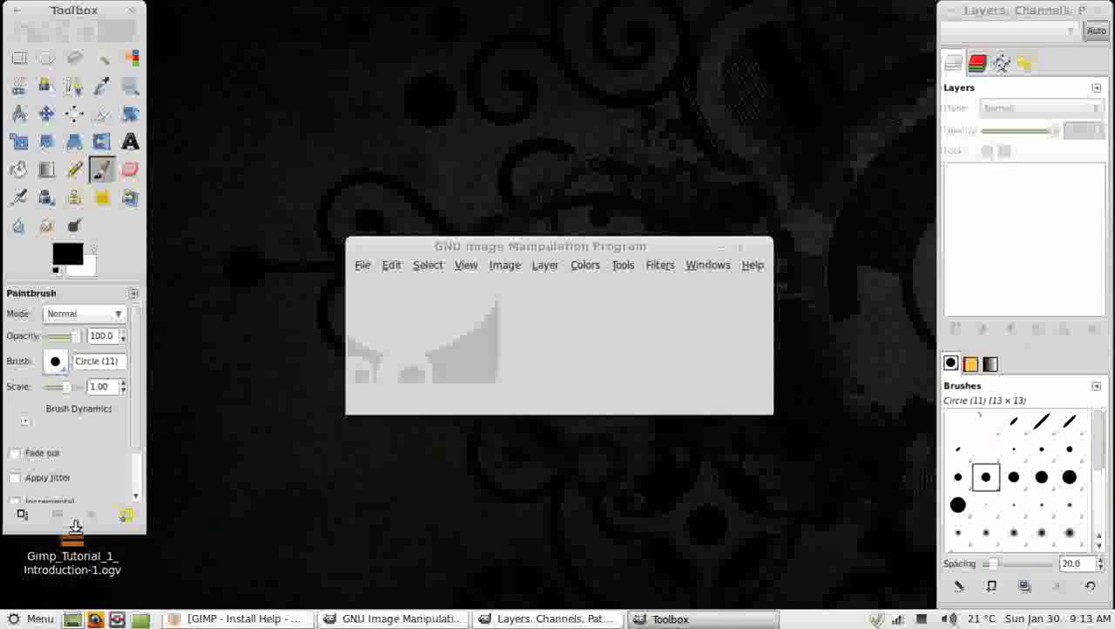
drag(72, 535, 68, 598)
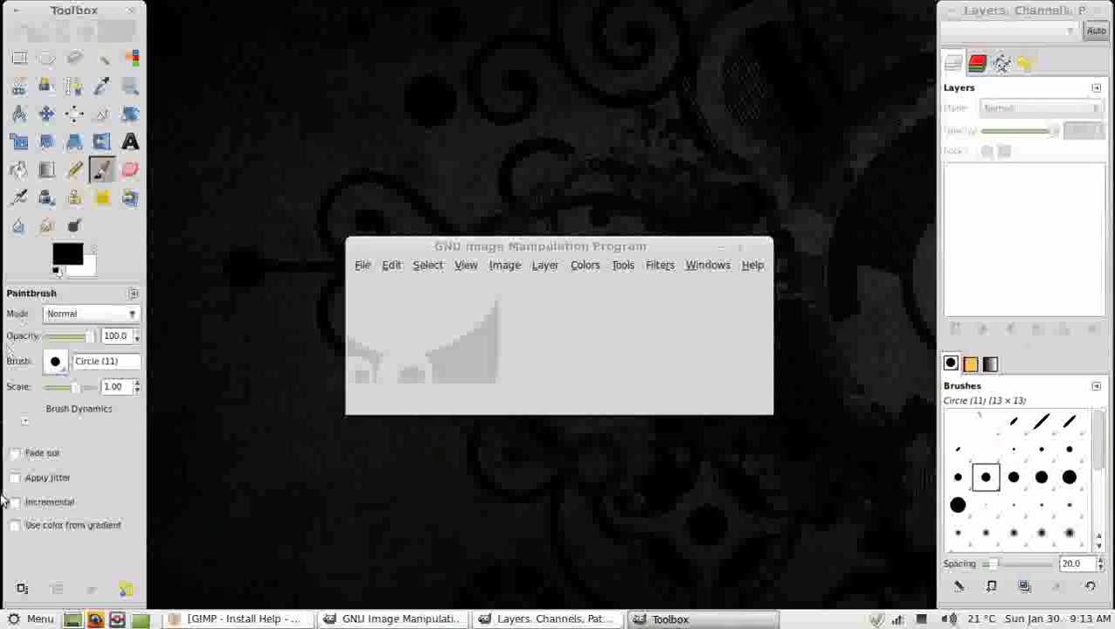
click(74, 142)
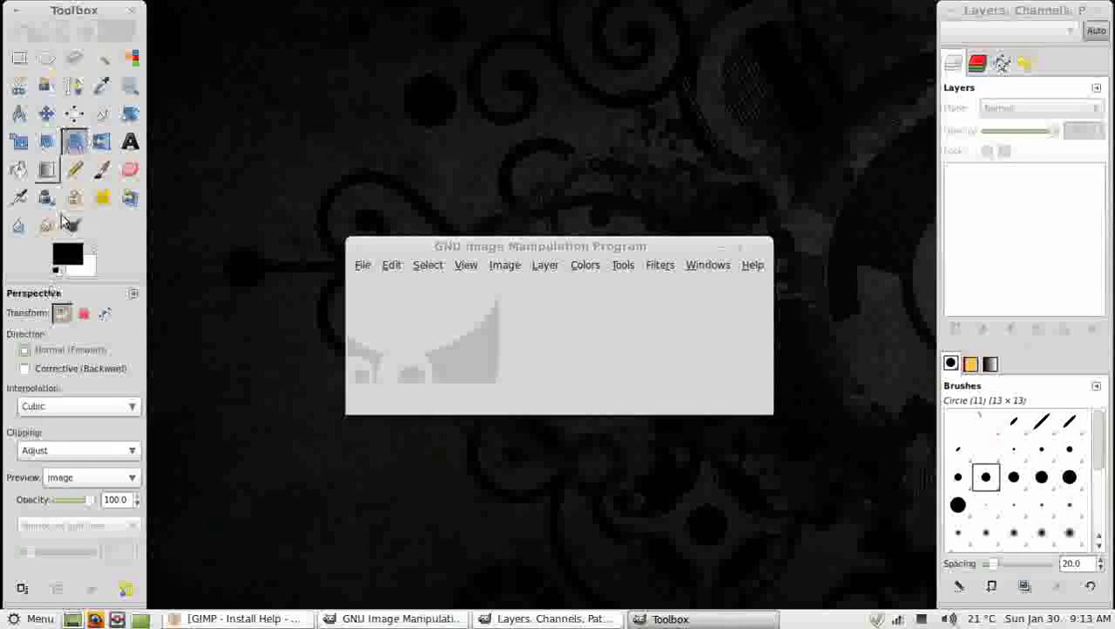
Step: Move the empty image window to the top-left beside the toolbox and glance through its menus
click(546, 246)
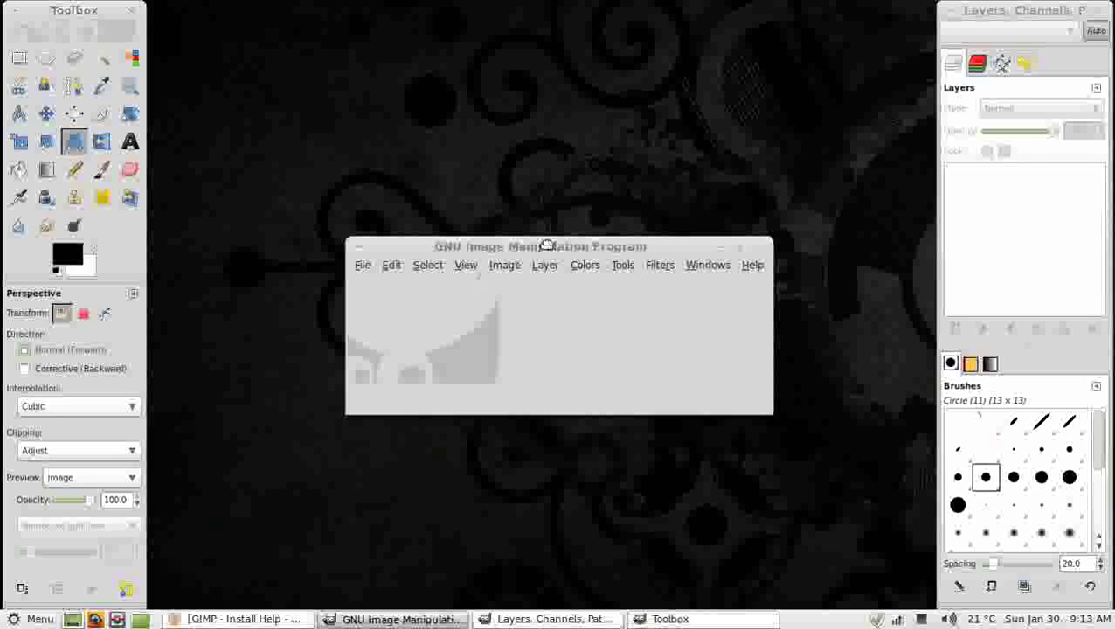
drag(546, 246, 348, 10)
click(272, 29)
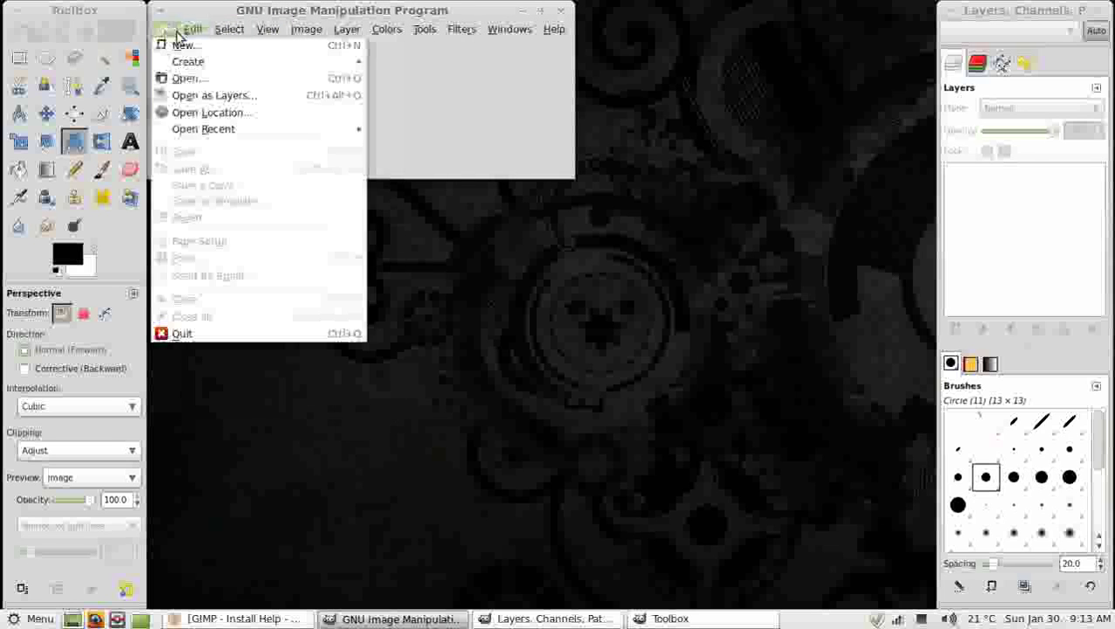
mouse_move(192, 29)
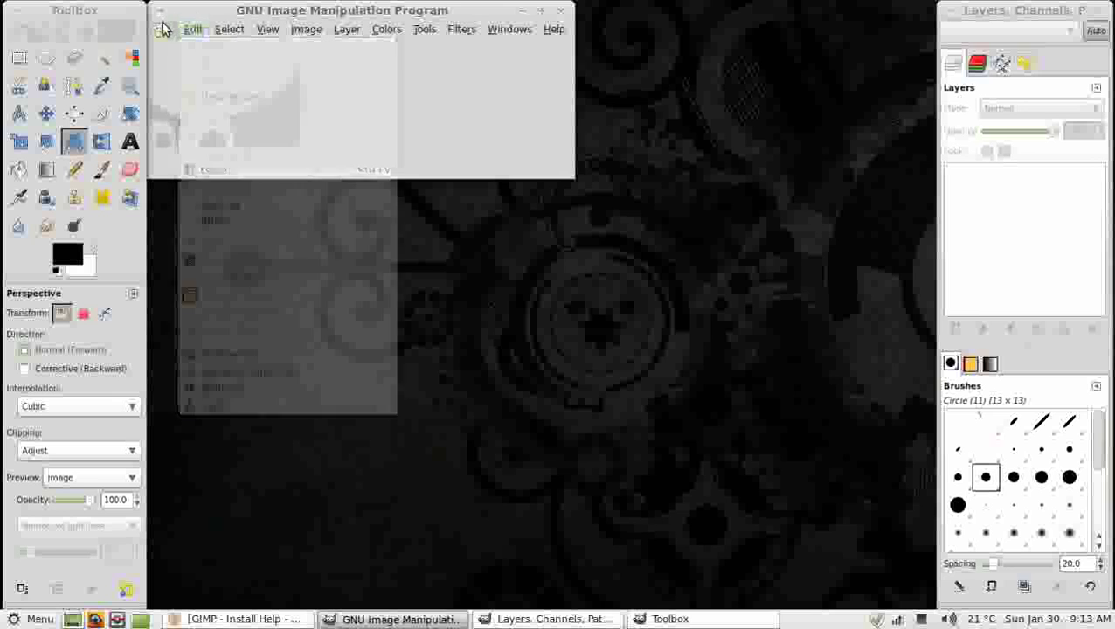
click(224, 20)
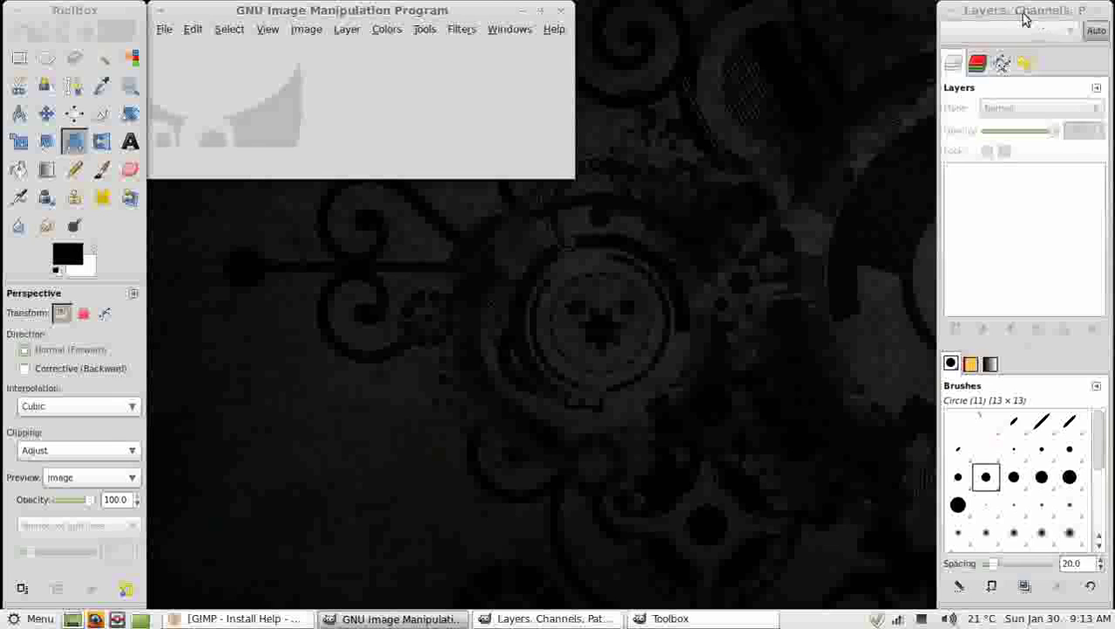
click(1099, 14)
click(1100, 12)
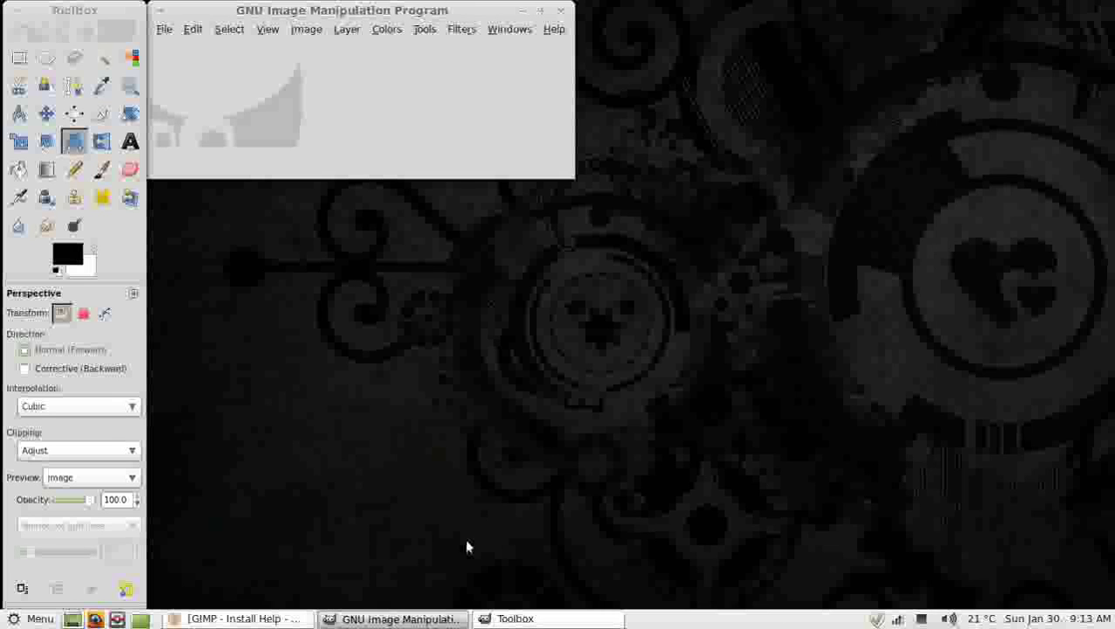
click(513, 32)
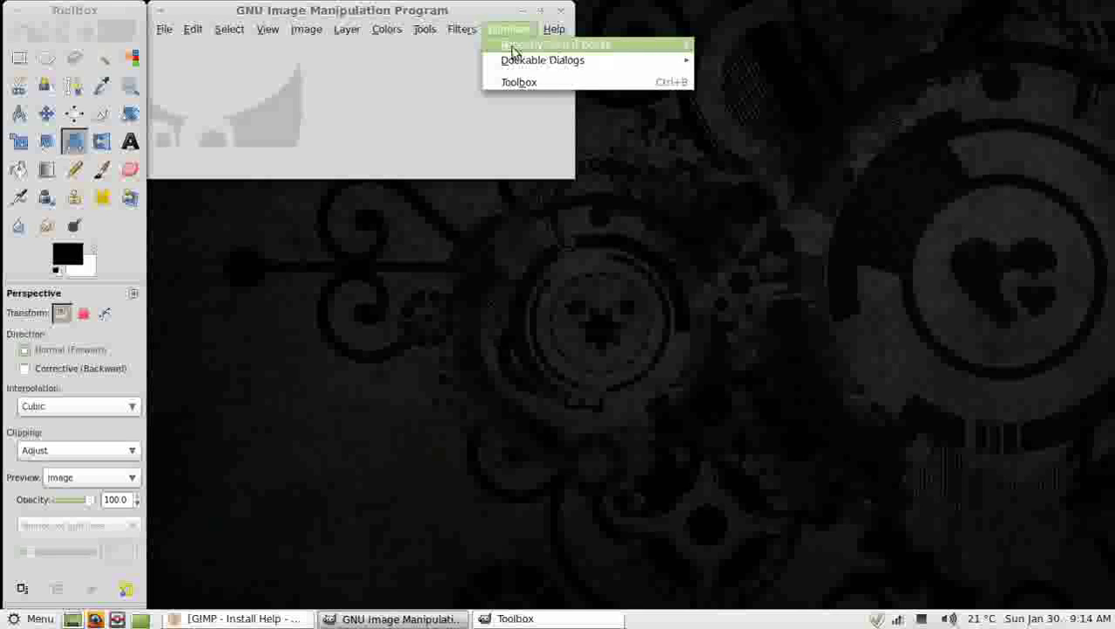
click(586, 50)
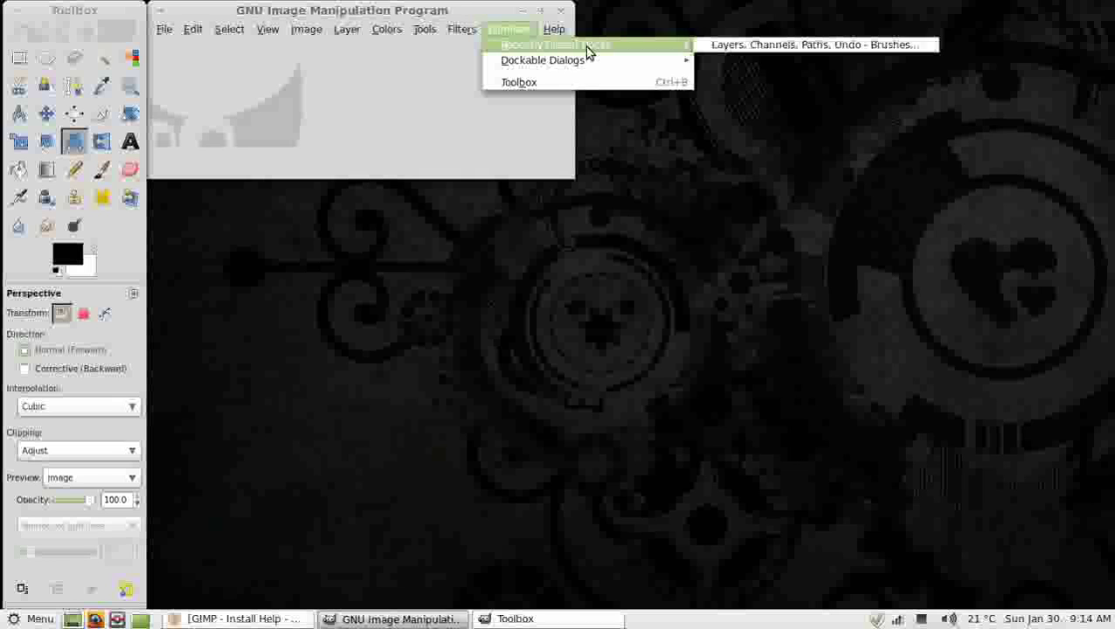
click(754, 49)
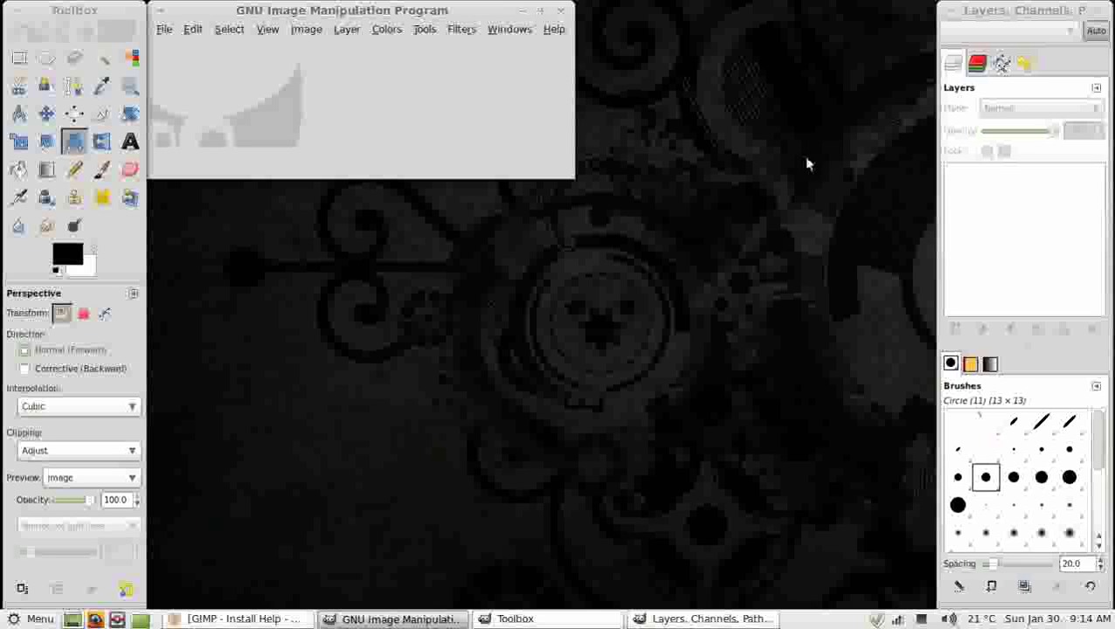
Step: In Preferences > Window Management, save window positions now and disable saving them on exit
click(193, 31)
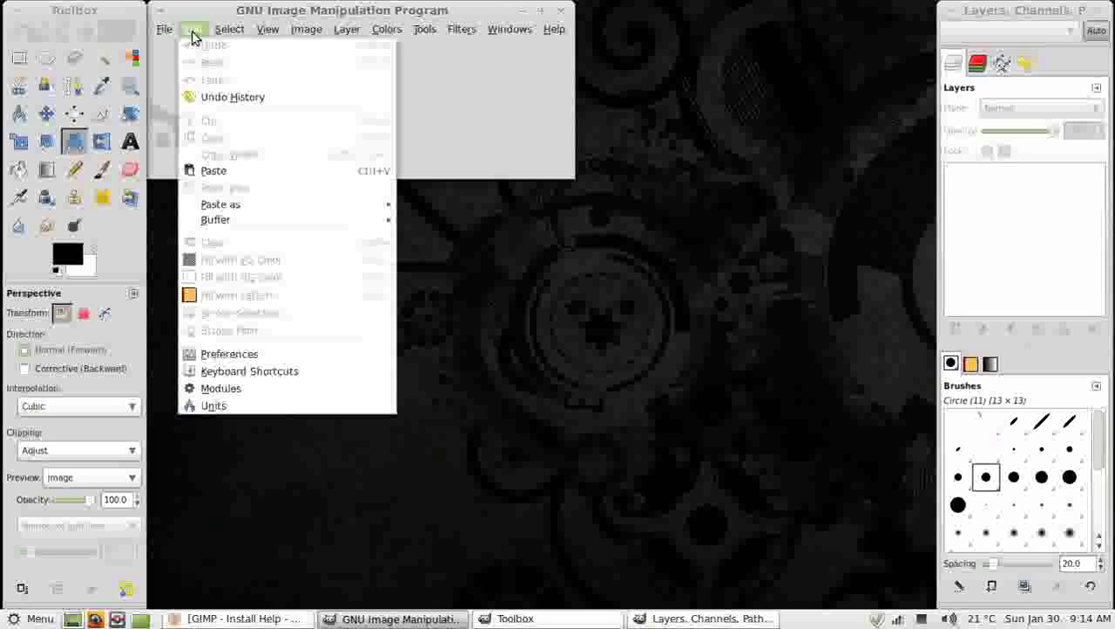
click(220, 357)
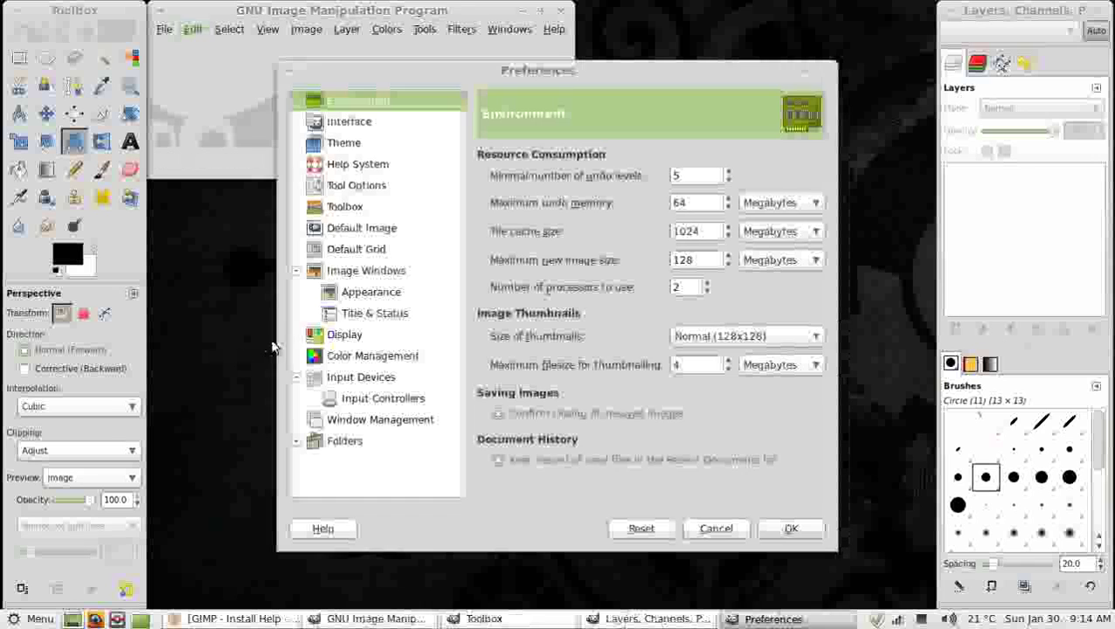
click(376, 420)
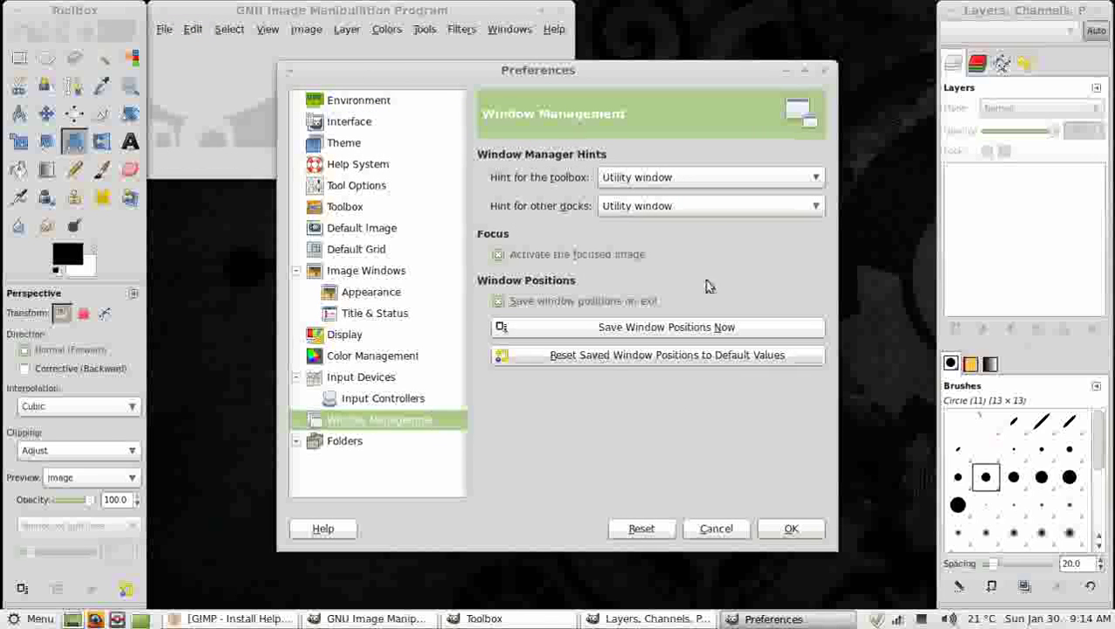
click(668, 330)
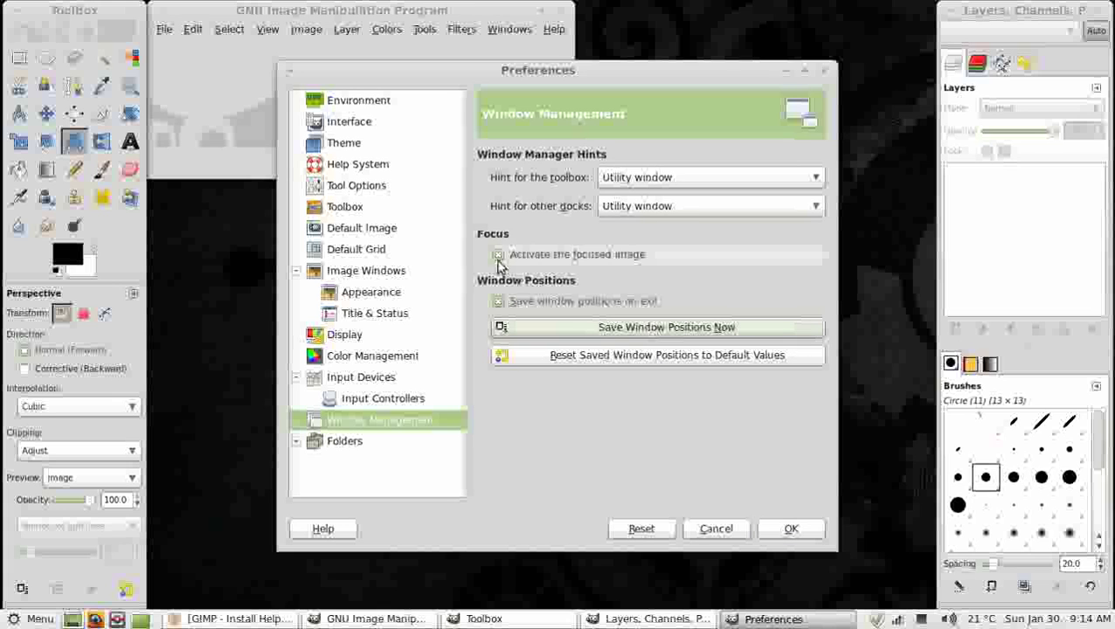
click(499, 301)
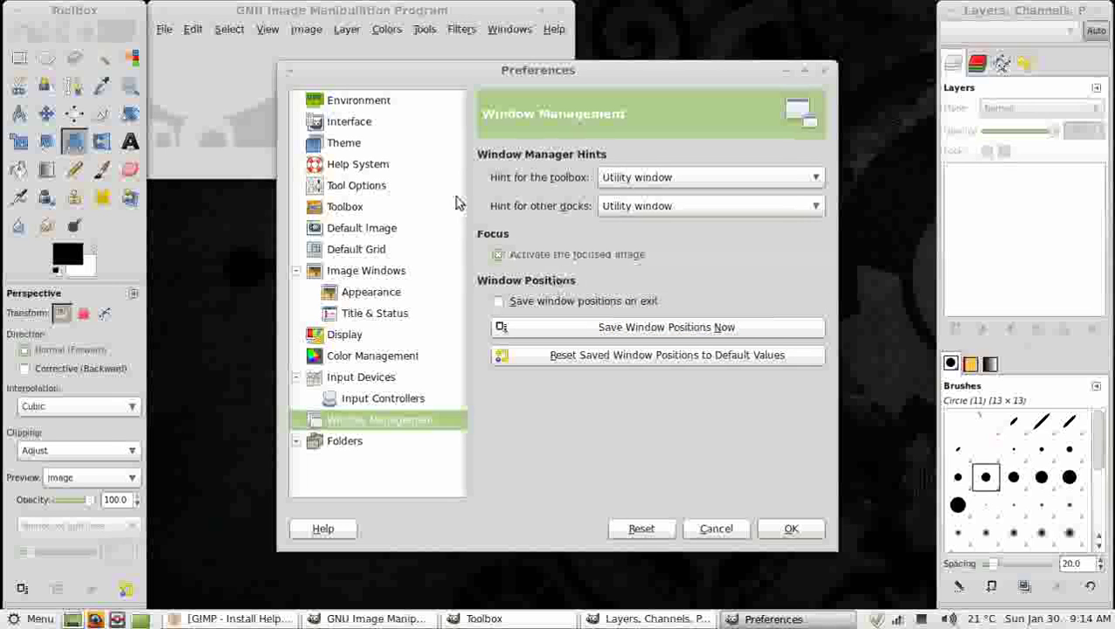
Step: In Environment preferences, enter 10 minimal undo levels, 128 MB undo memory and 256 MB image size
click(356, 102)
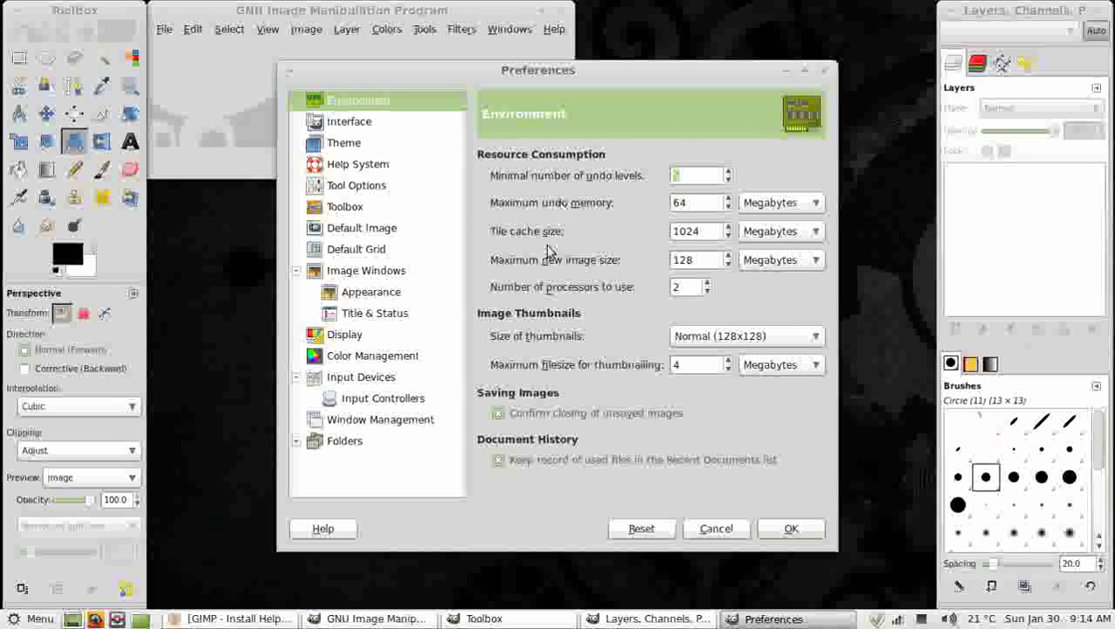
drag(685, 175, 659, 172)
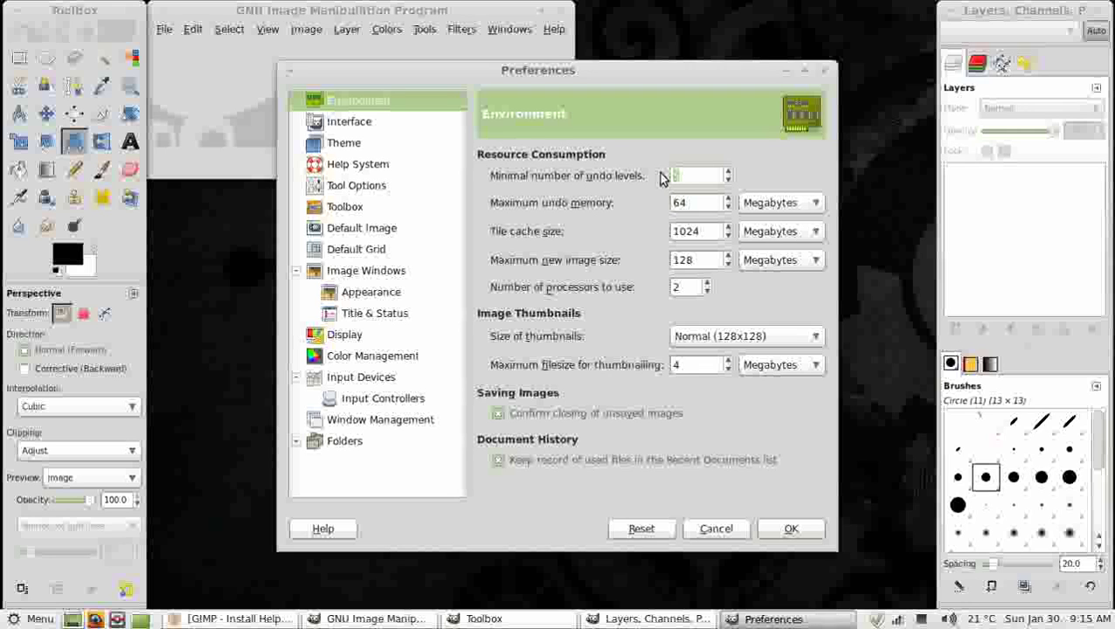
text(10)
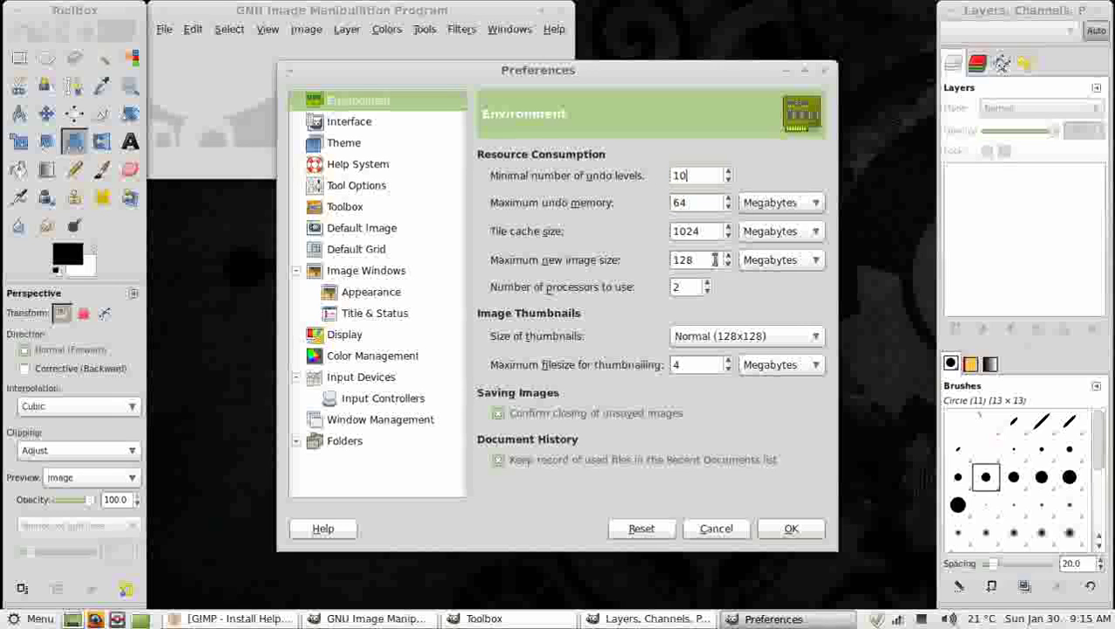
click(691, 202)
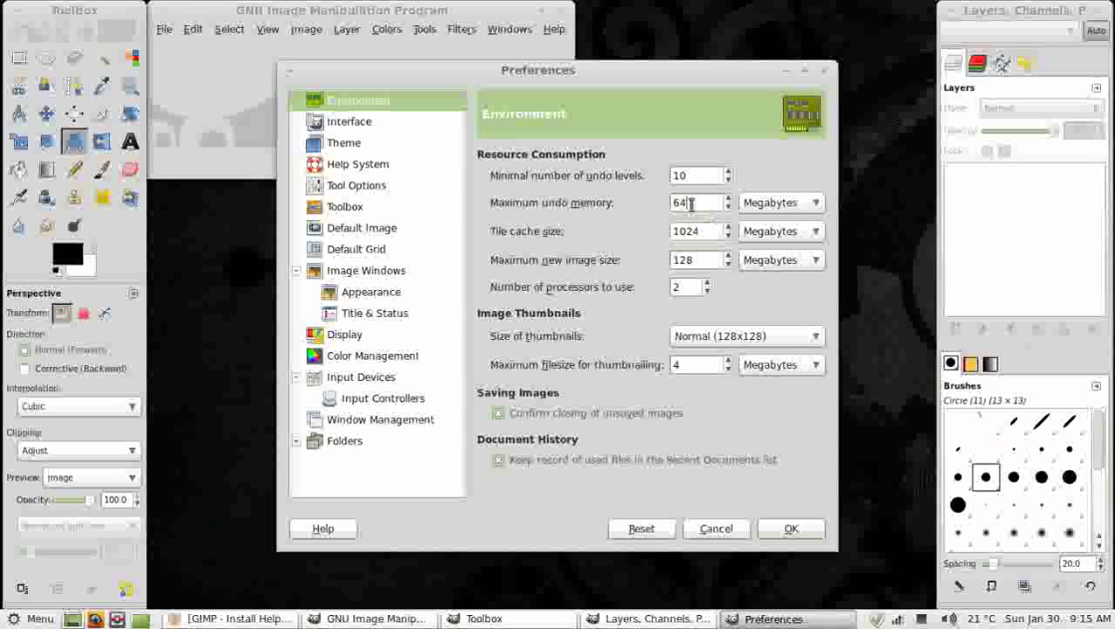
drag(691, 203, 663, 197)
text(128)
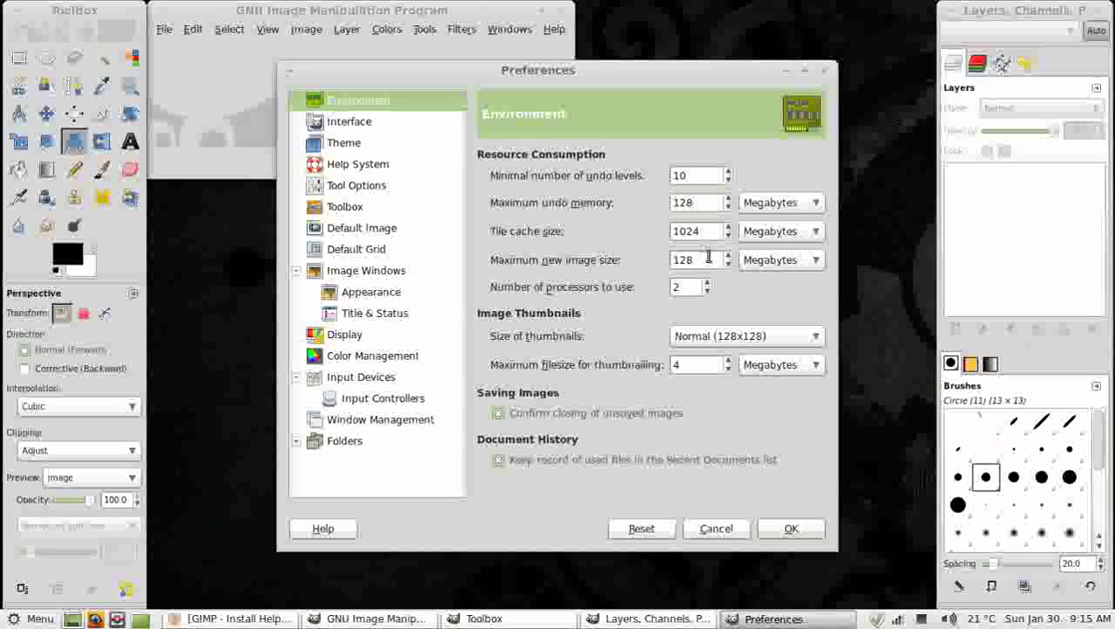
drag(700, 259, 661, 259)
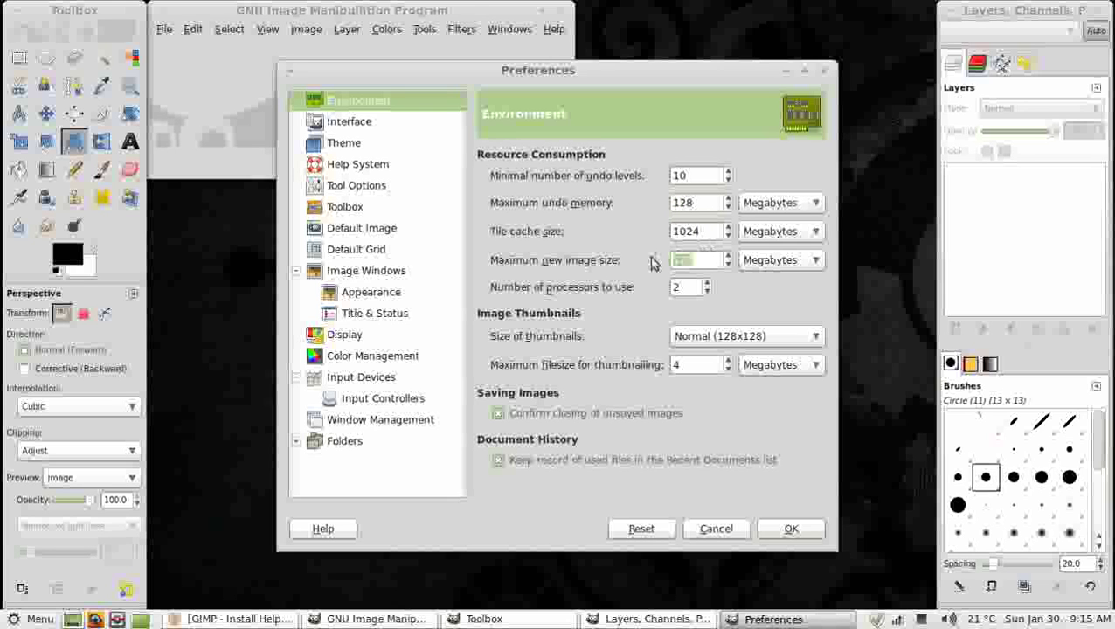
text(256)
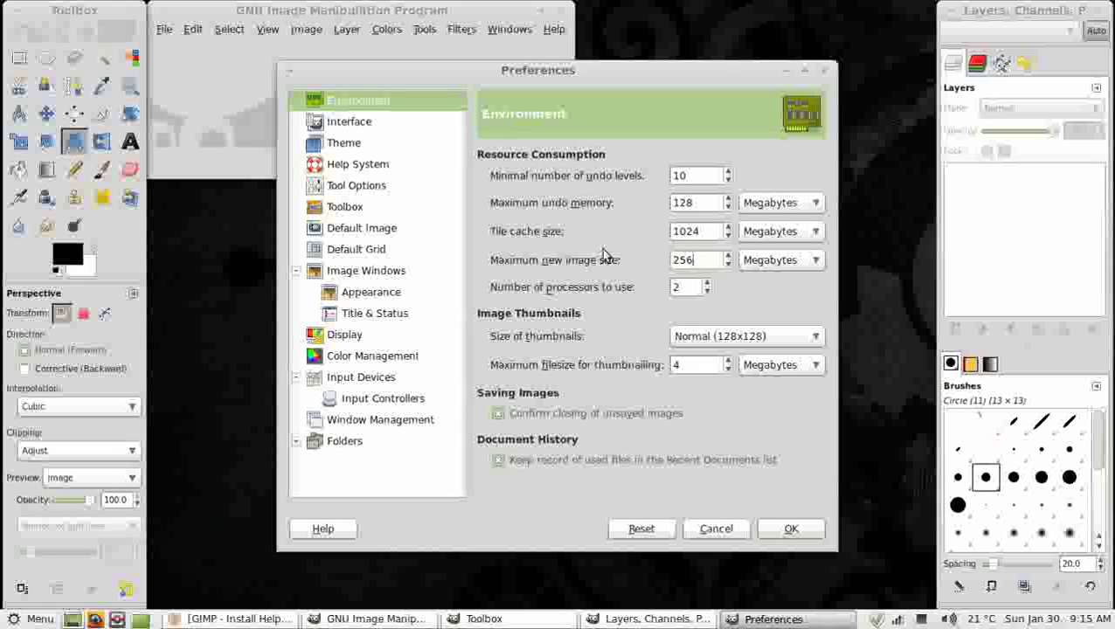
Step: On the Help System page, check the Install Help page and set the User manual to the online version
click(355, 166)
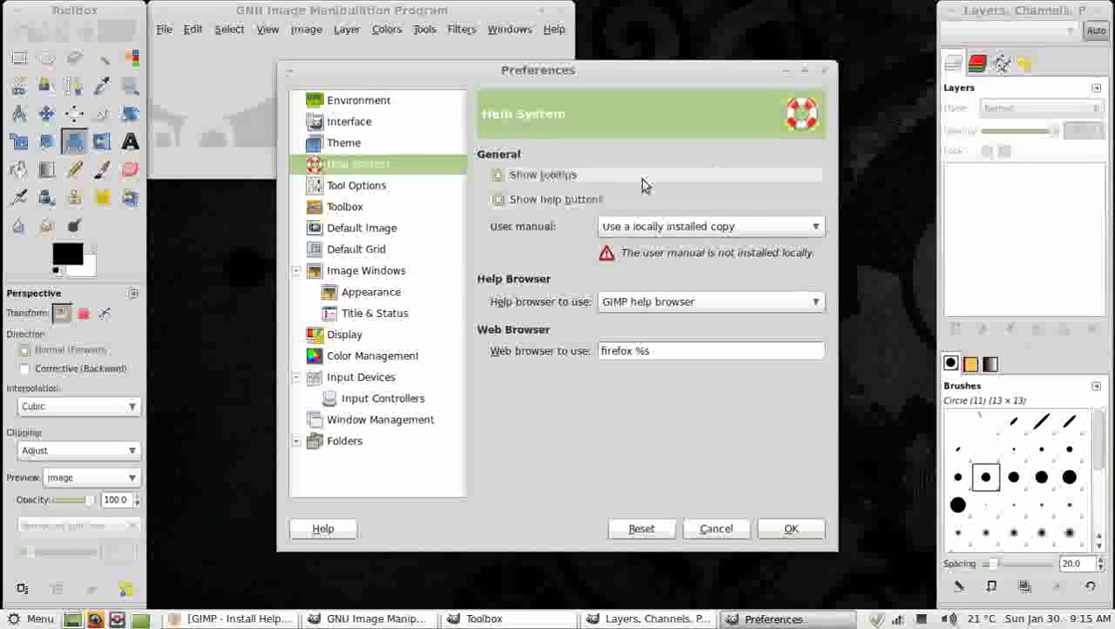
click(235, 619)
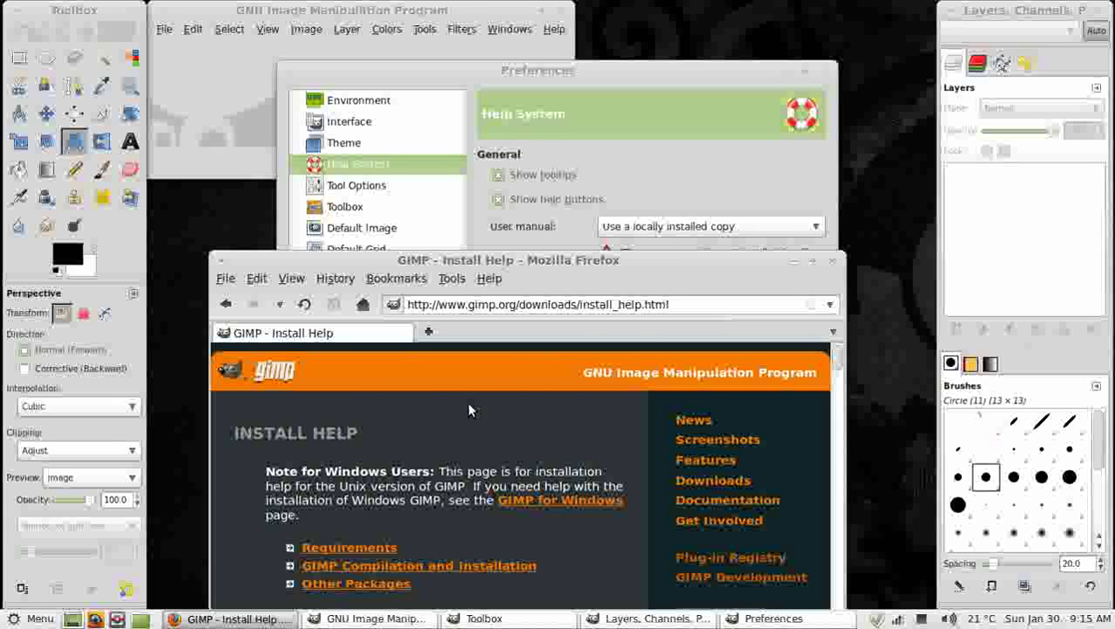
click(796, 262)
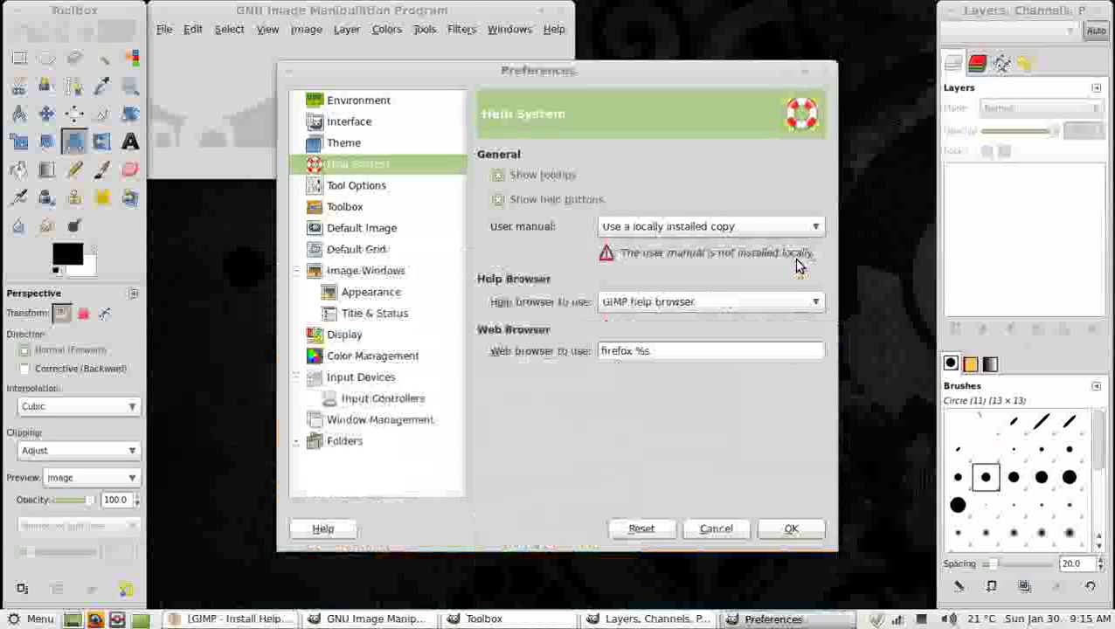
click(797, 226)
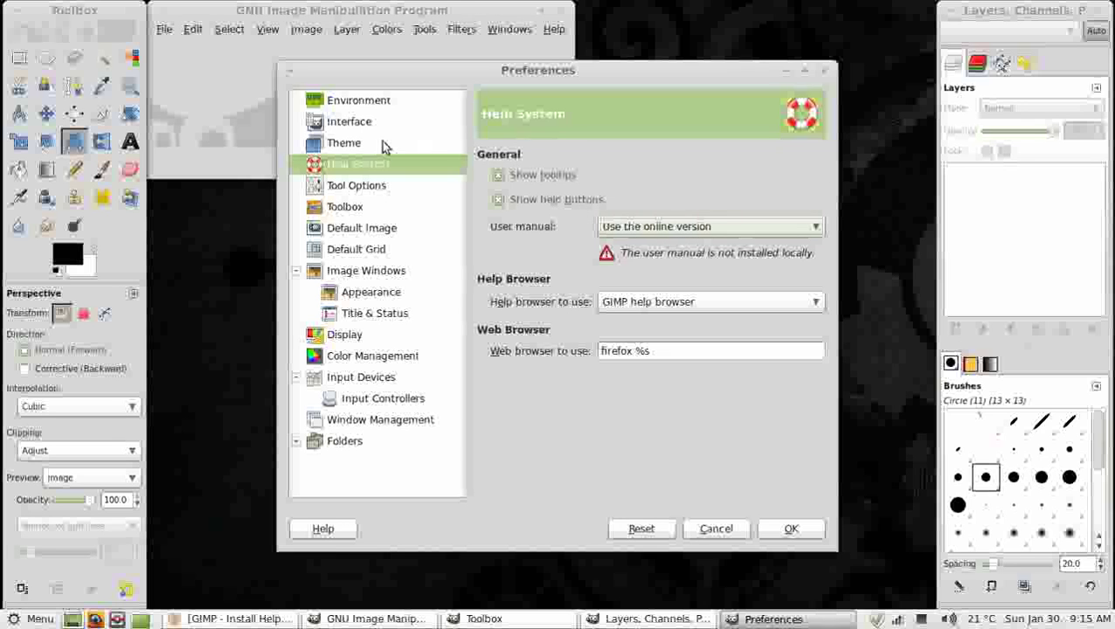
Step: On the Tool Options page, turn off saving tool options on exit and select the Paintbrush
click(354, 186)
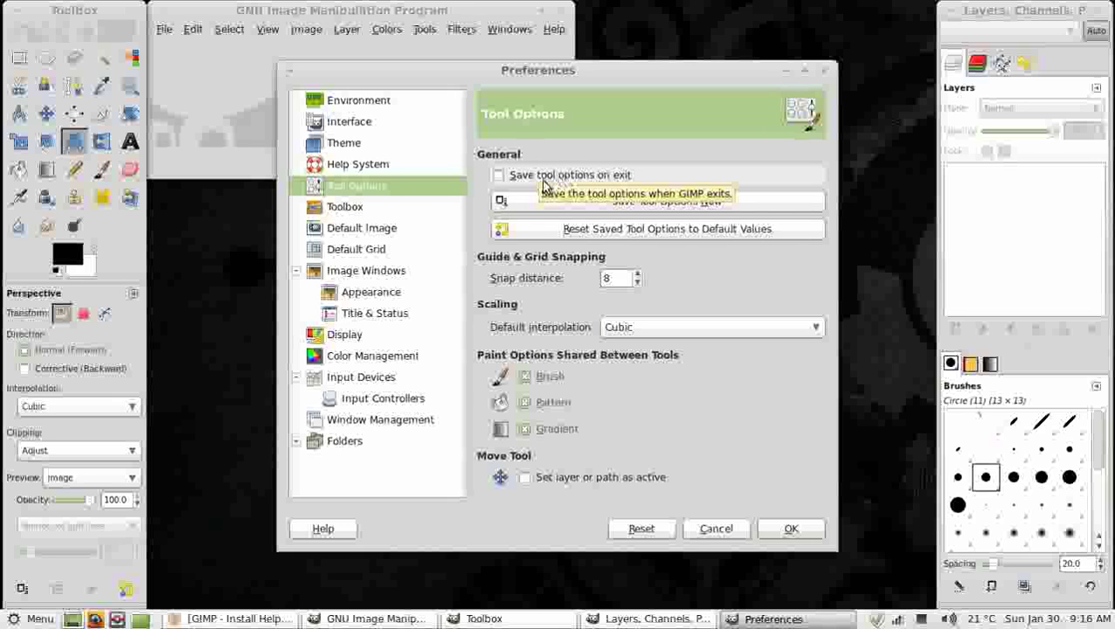
click(500, 176)
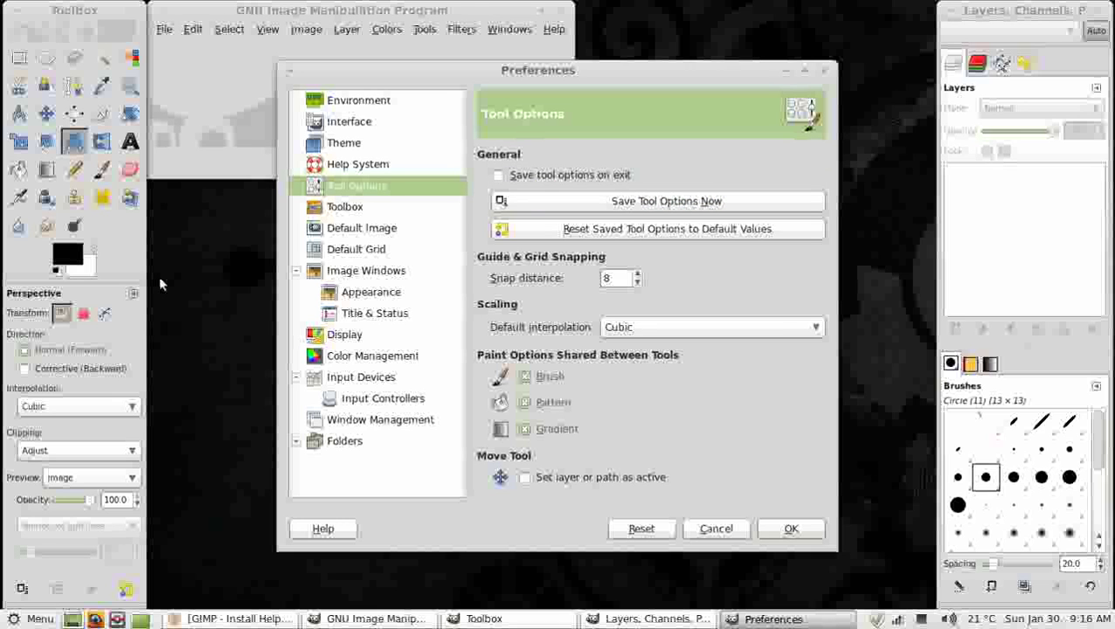
click(101, 169)
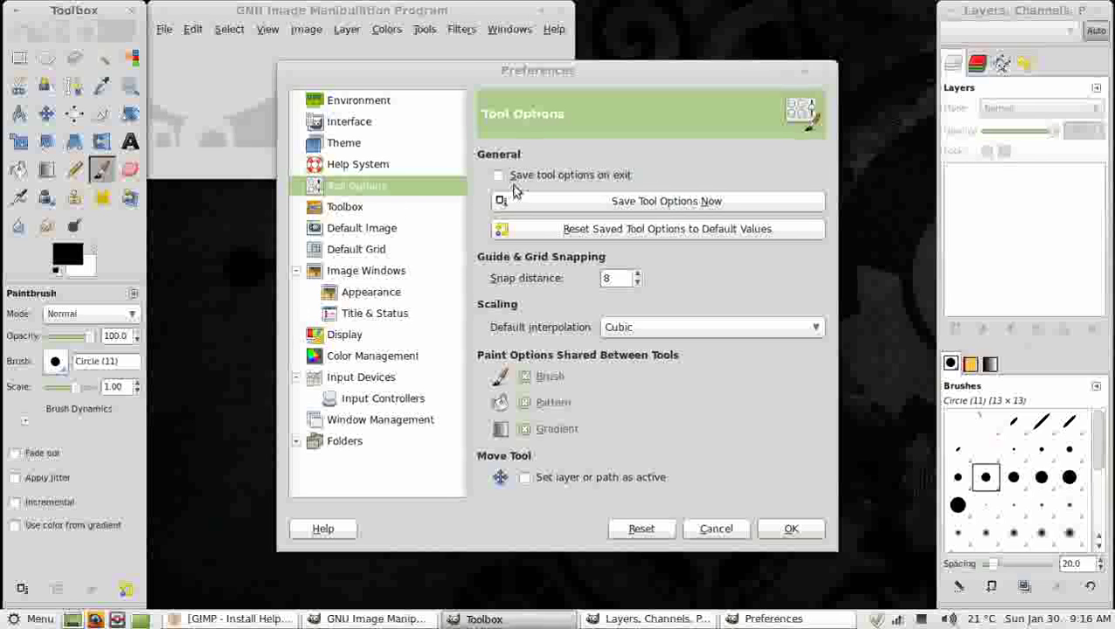
Step: On the Toolbox preferences page, keep colours shown and enable the active brush, pattern and gradient
click(343, 210)
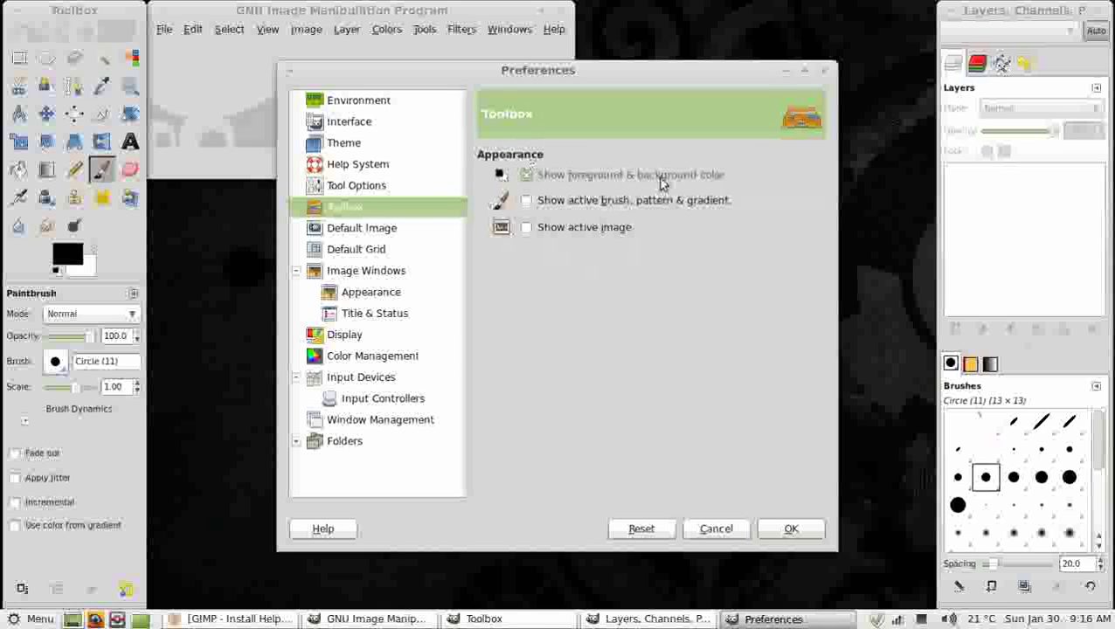
click(526, 176)
click(526, 176)
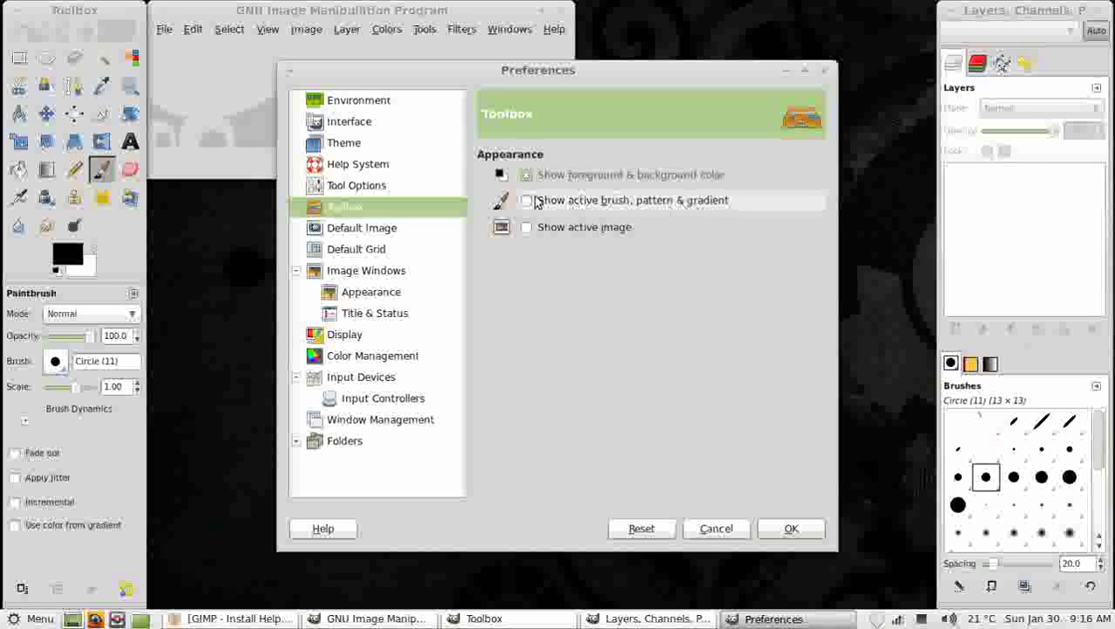
click(499, 200)
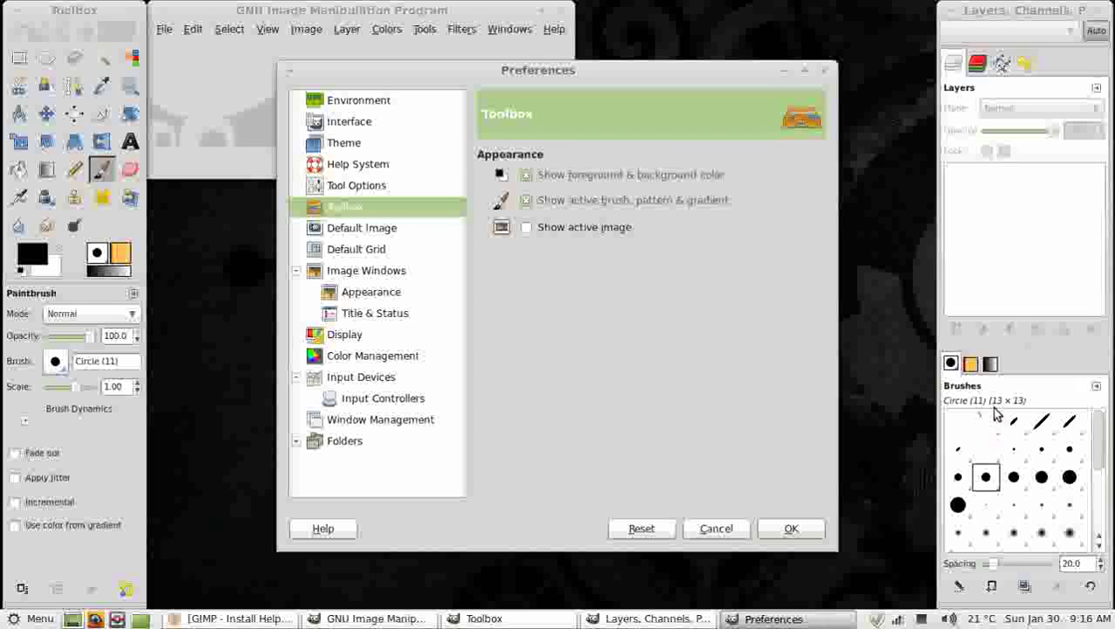
Step: Preview Patterns and Gradients in the dock, and leave the active-image thumbnail switched off
click(970, 365)
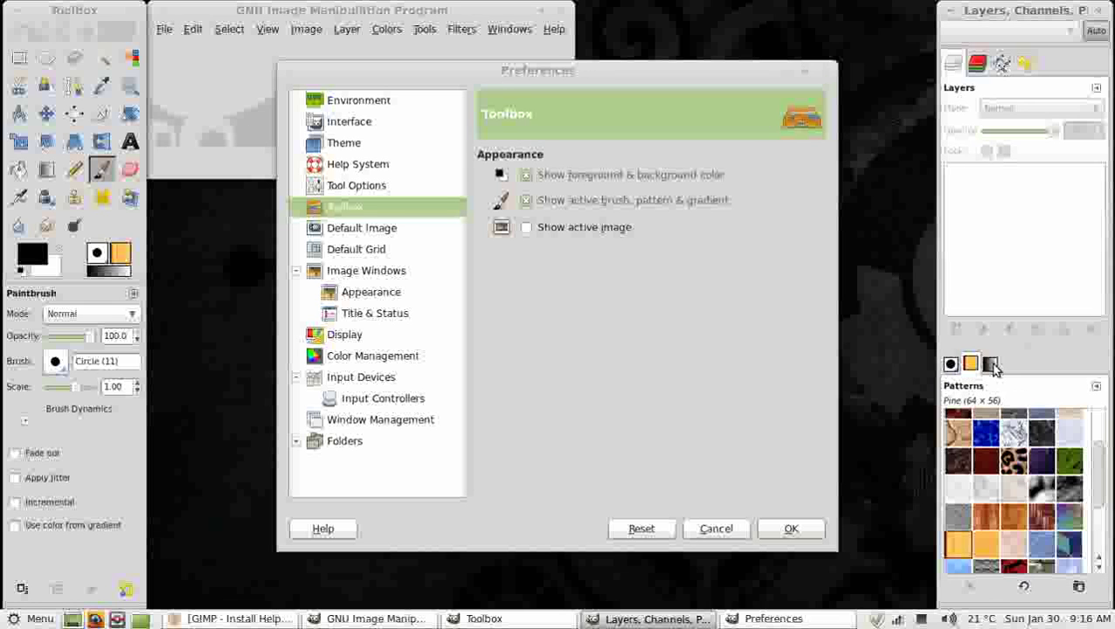
click(990, 364)
click(951, 364)
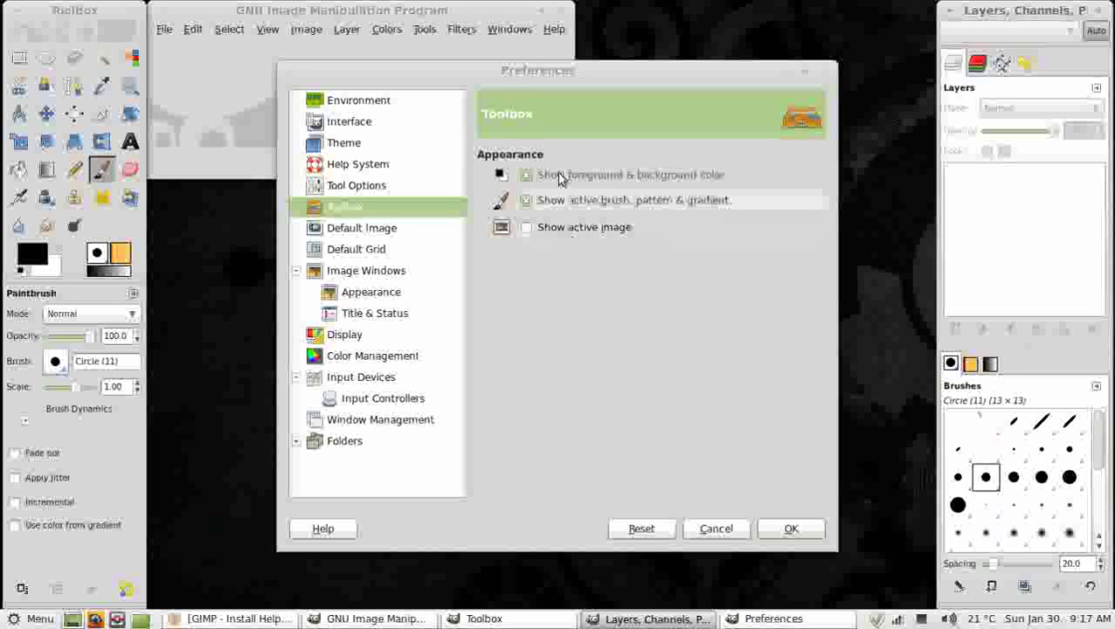
click(526, 228)
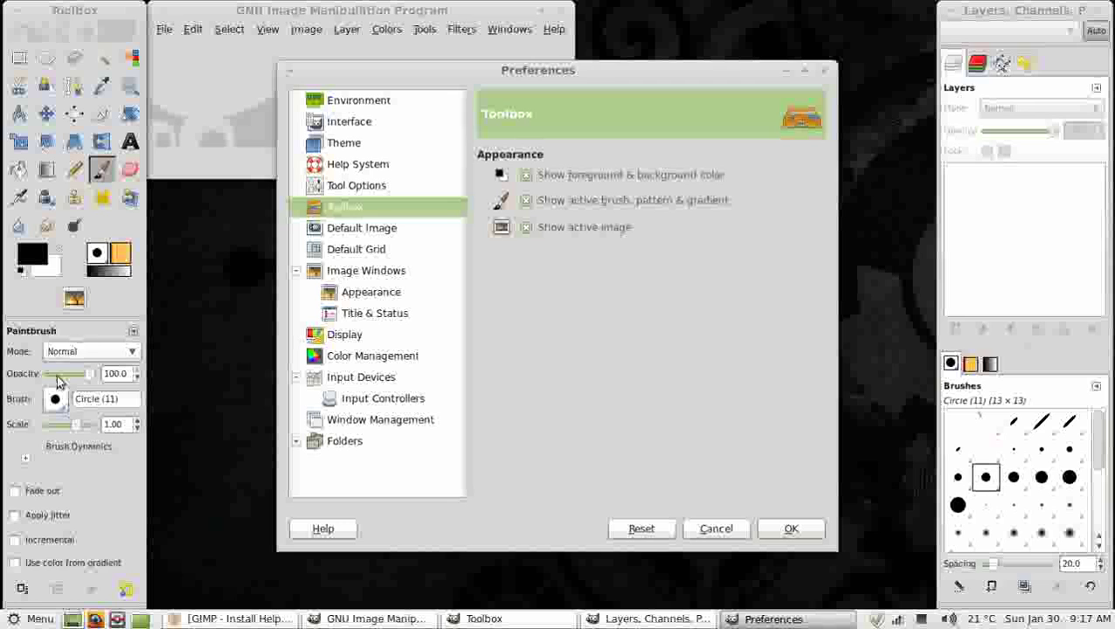
click(531, 233)
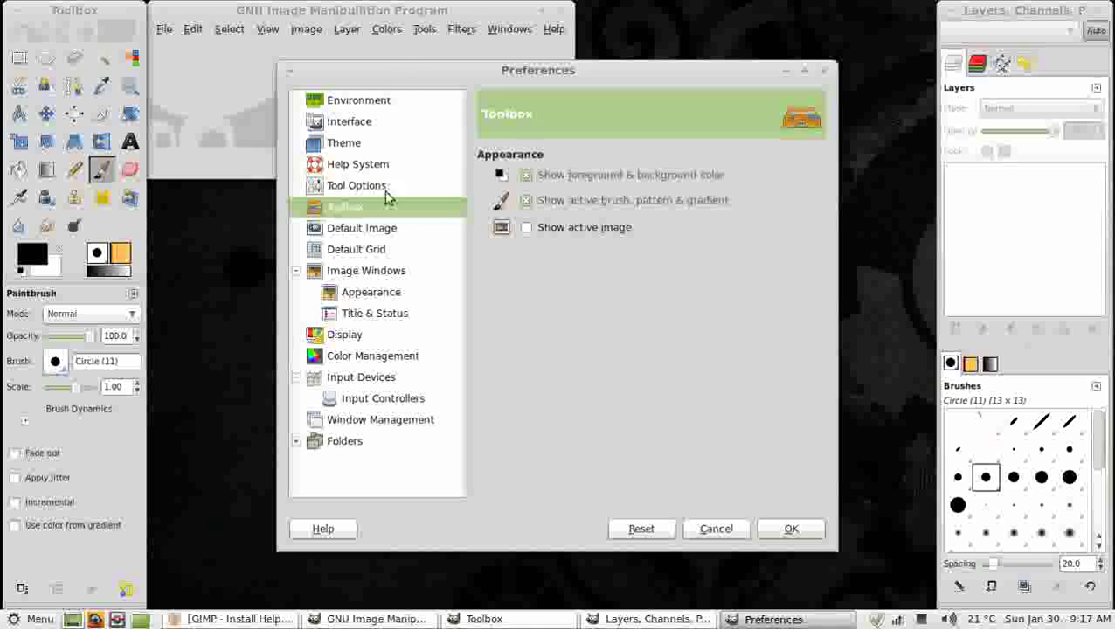
Step: On the Default Image page, enter width 1200 and height 800 pixels
click(360, 231)
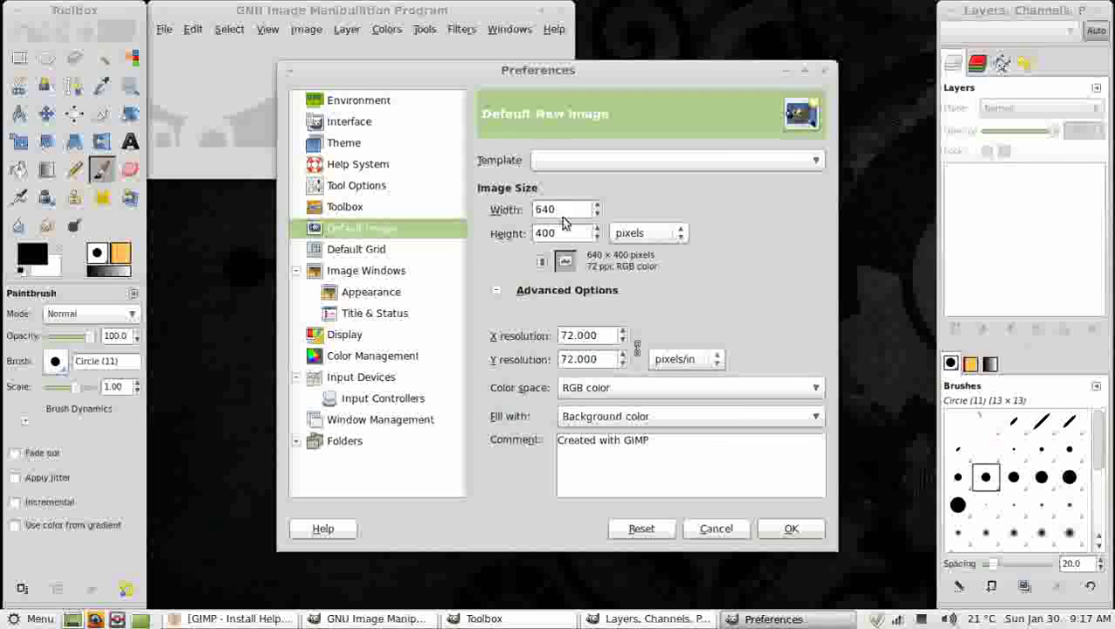
drag(563, 208, 509, 207)
text(120)
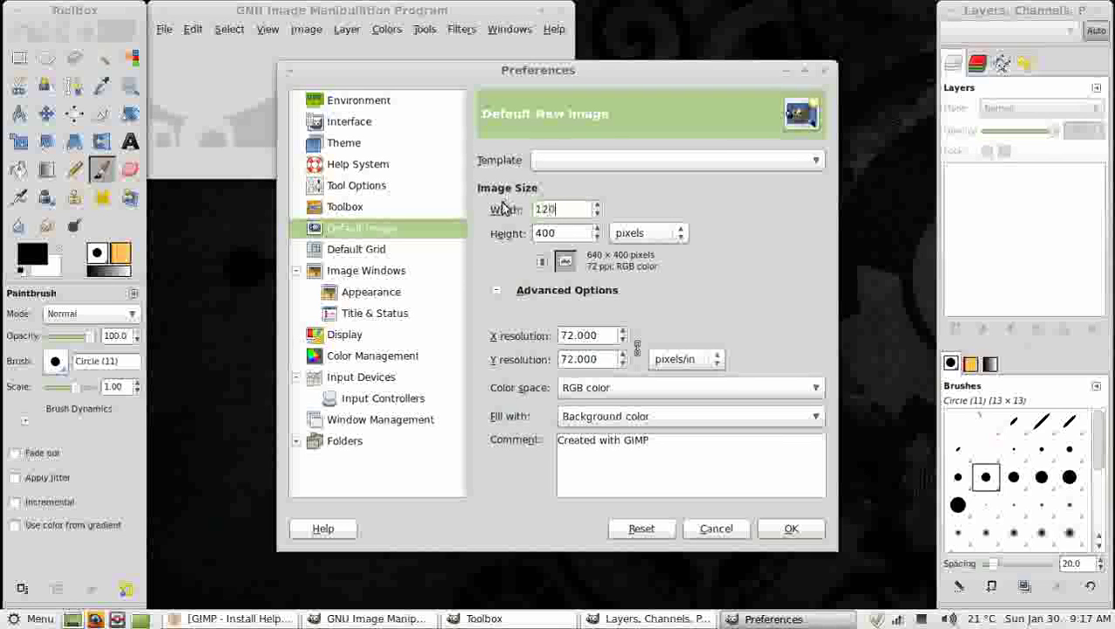
text(0)
drag(570, 234, 530, 233)
text(800)
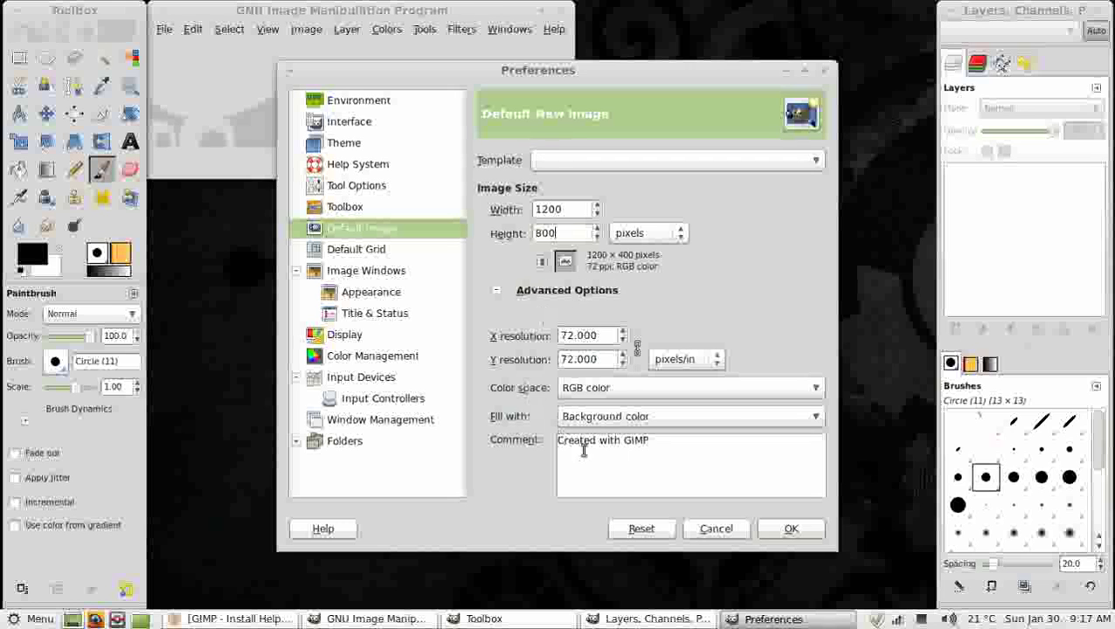
Step: Under Advanced Options, set X and Y resolution to 150 pixels/in and keep Background color fill
click(497, 292)
click(499, 293)
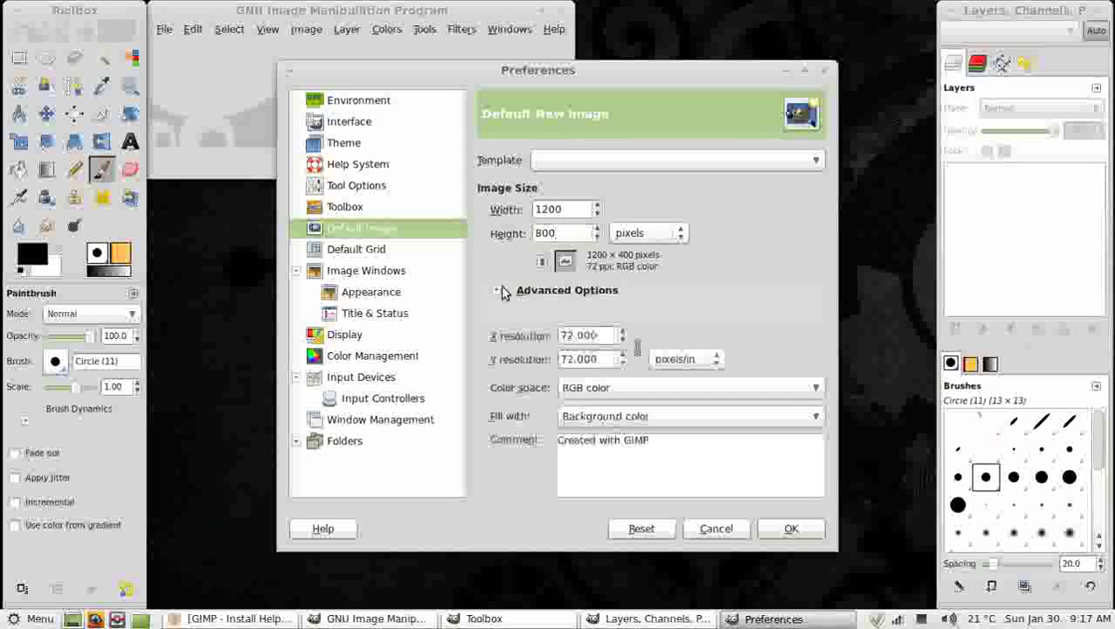
drag(603, 336, 563, 336)
text(100)
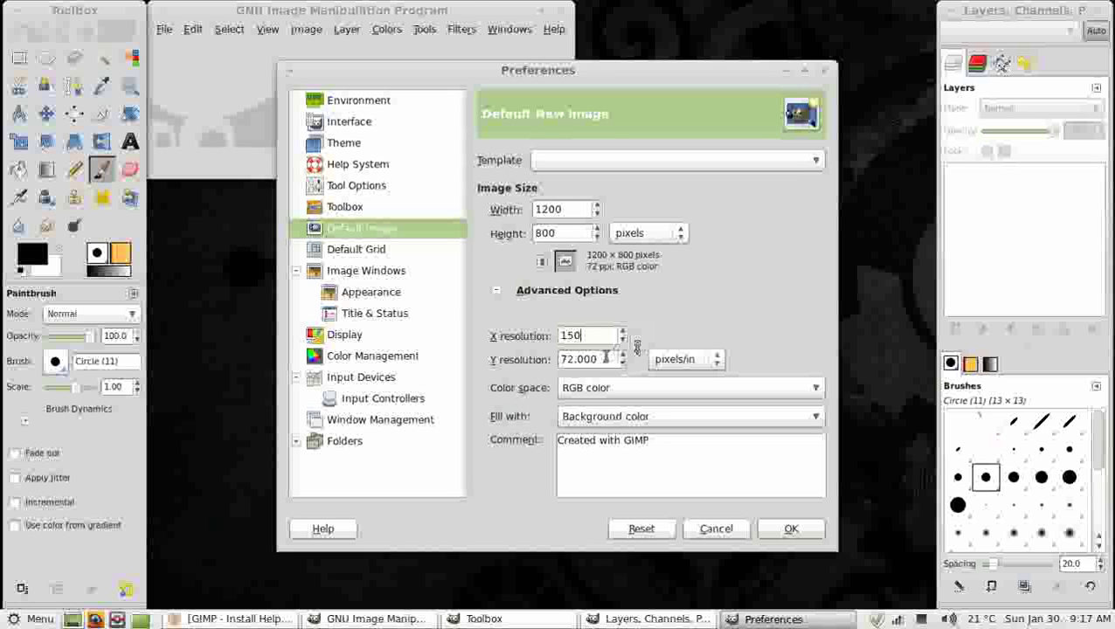
click(605, 358)
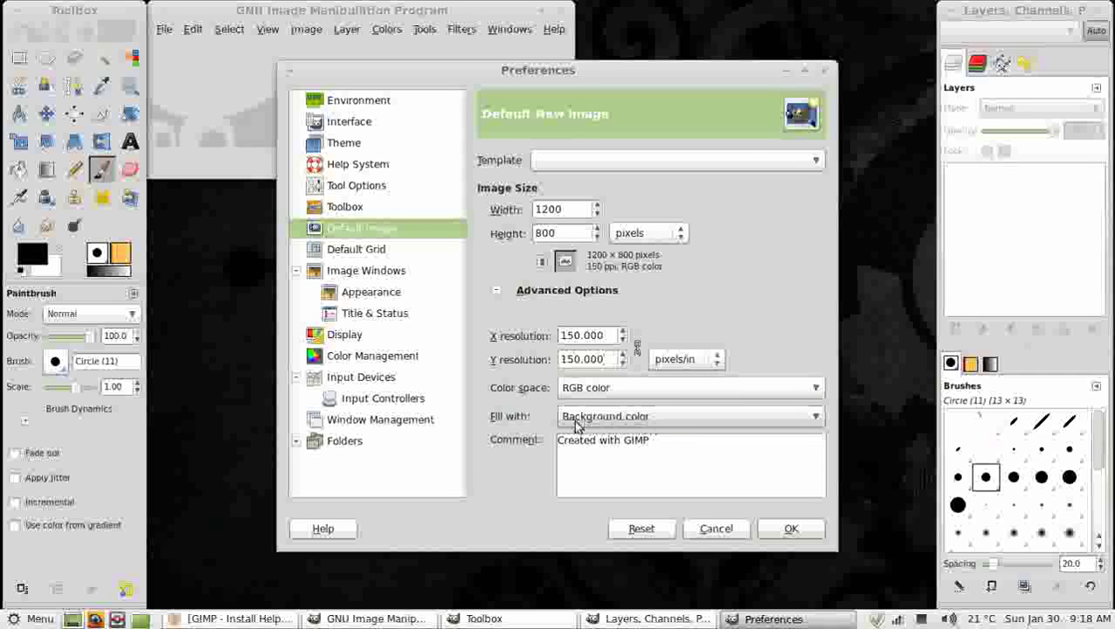
click(816, 419)
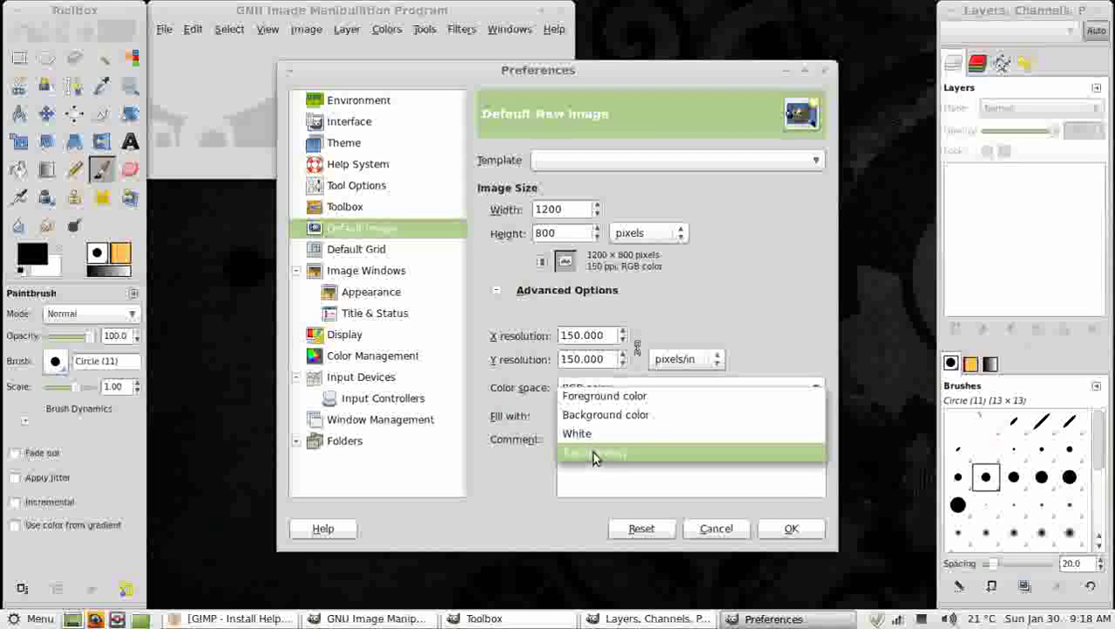
click(750, 321)
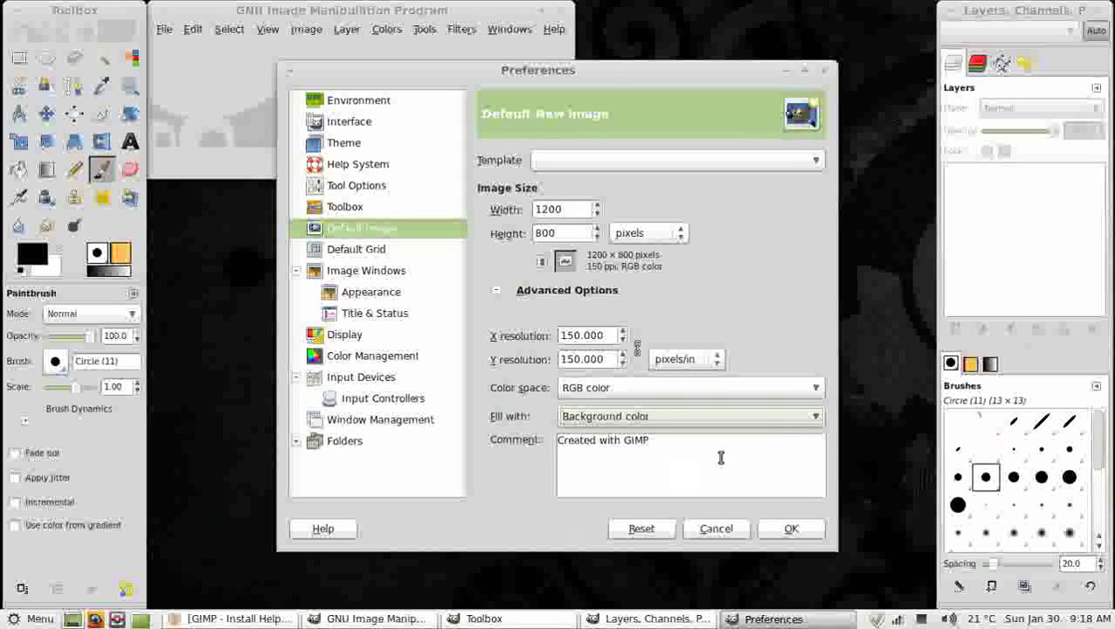
Step: Apply the new preferences, quit GIMP, and relaunch it from the Mint menu's Image Editor entry
click(792, 529)
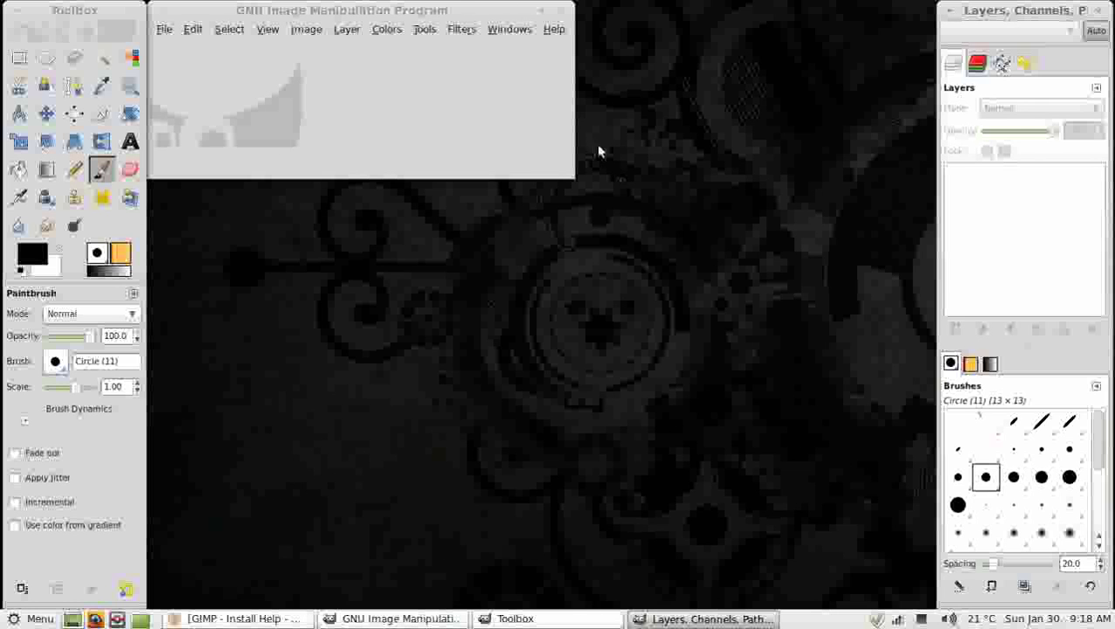
click(562, 16)
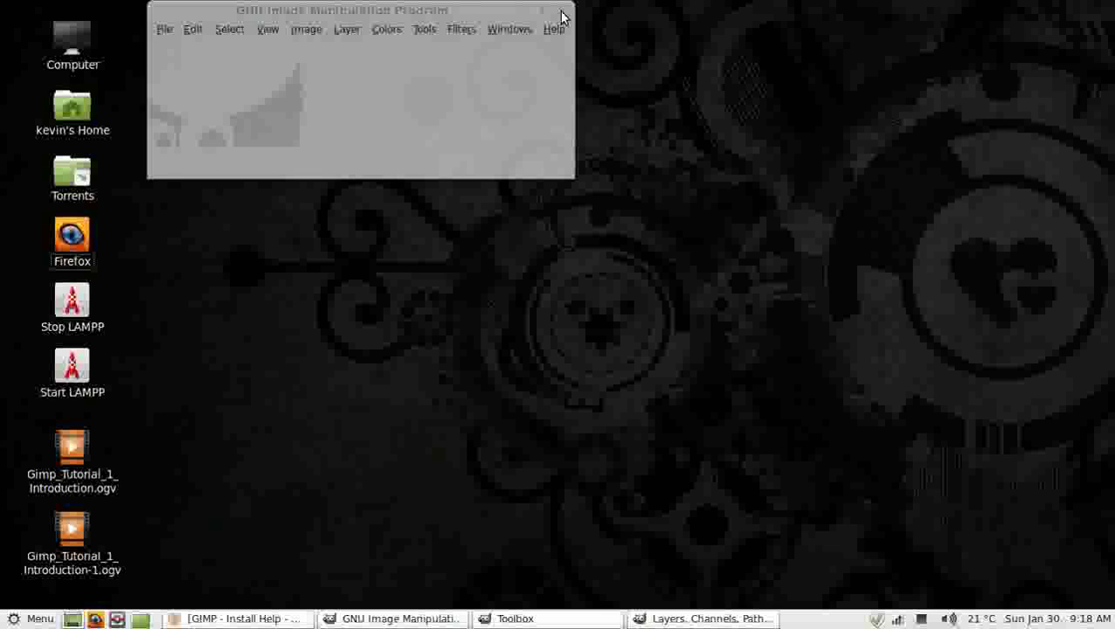
click(58, 620)
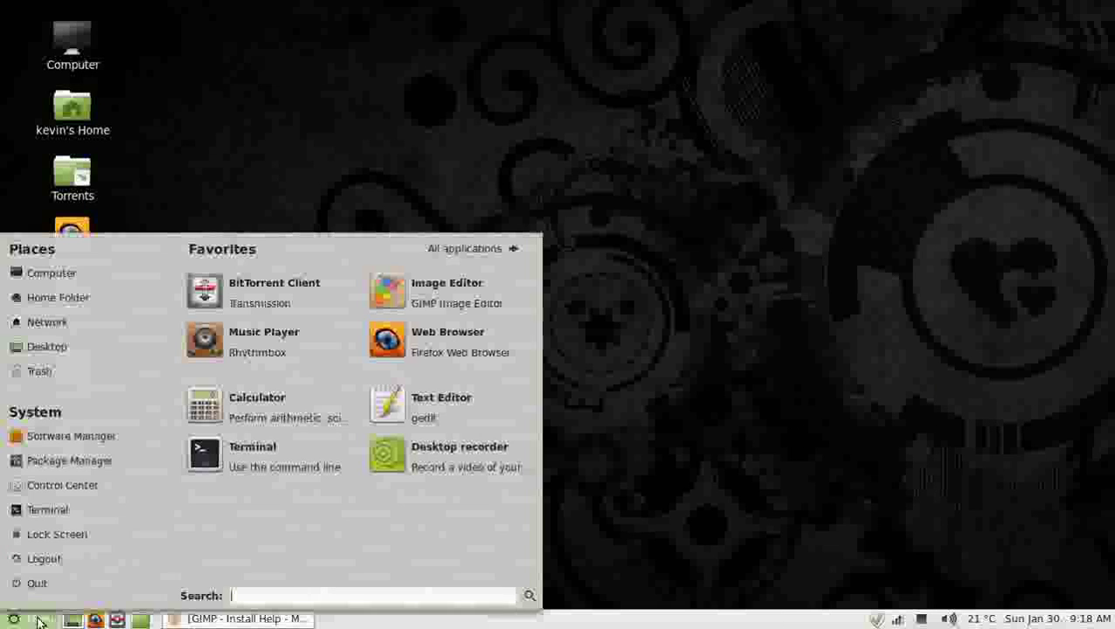
click(437, 302)
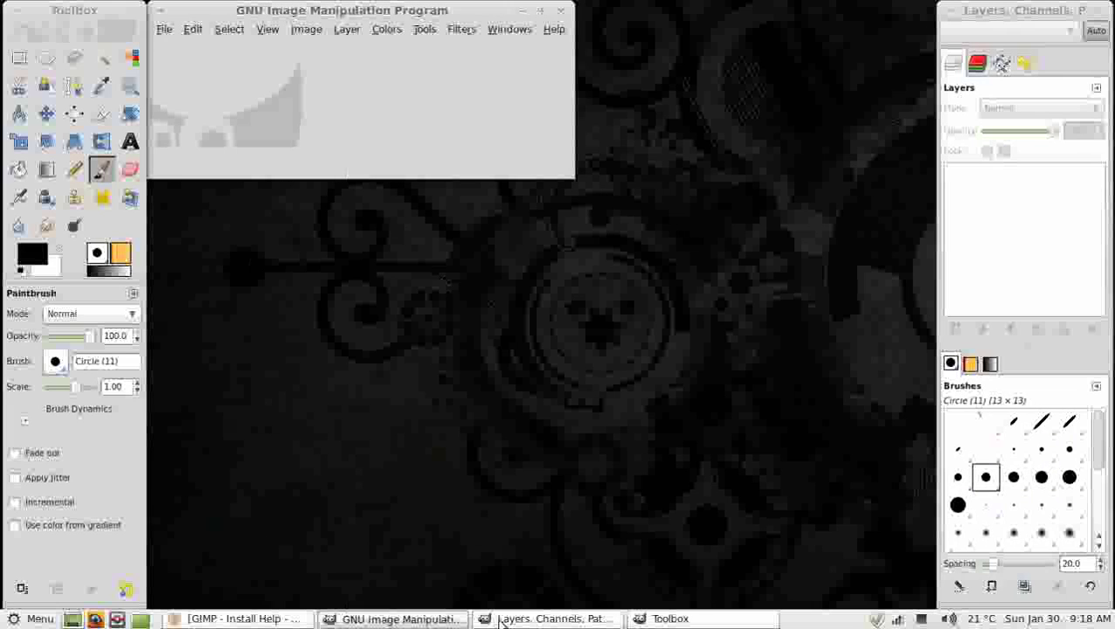
click(165, 31)
Step: Create a 1200×800 image and fit its window between the toolbox and the right-edge Layers dock
click(171, 44)
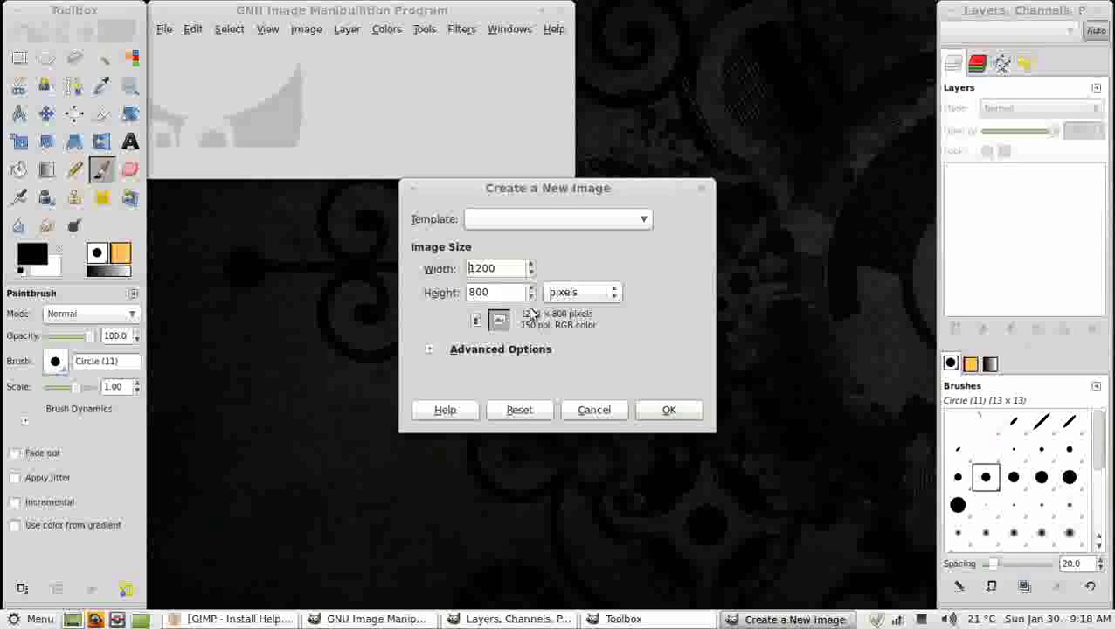
click(673, 412)
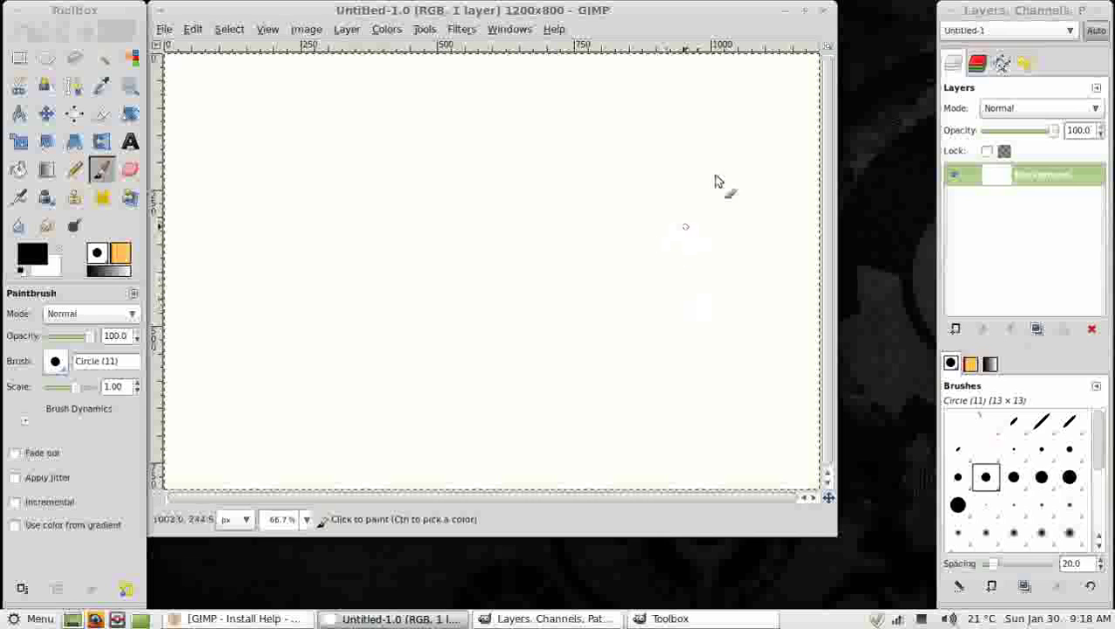
click(807, 15)
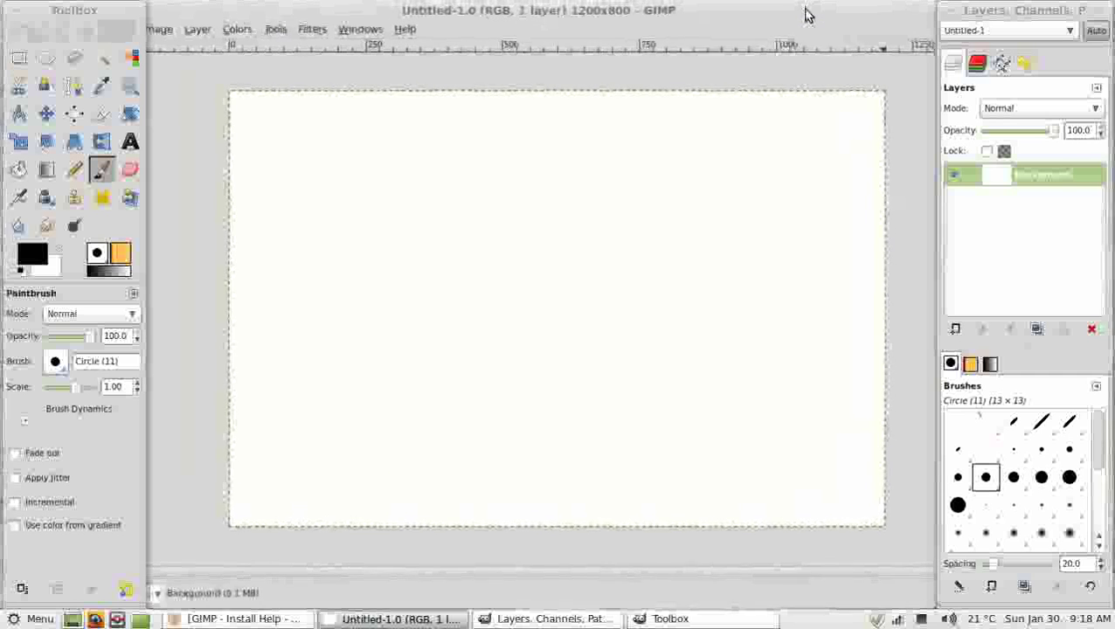
drag(1007, 10, 985, 38)
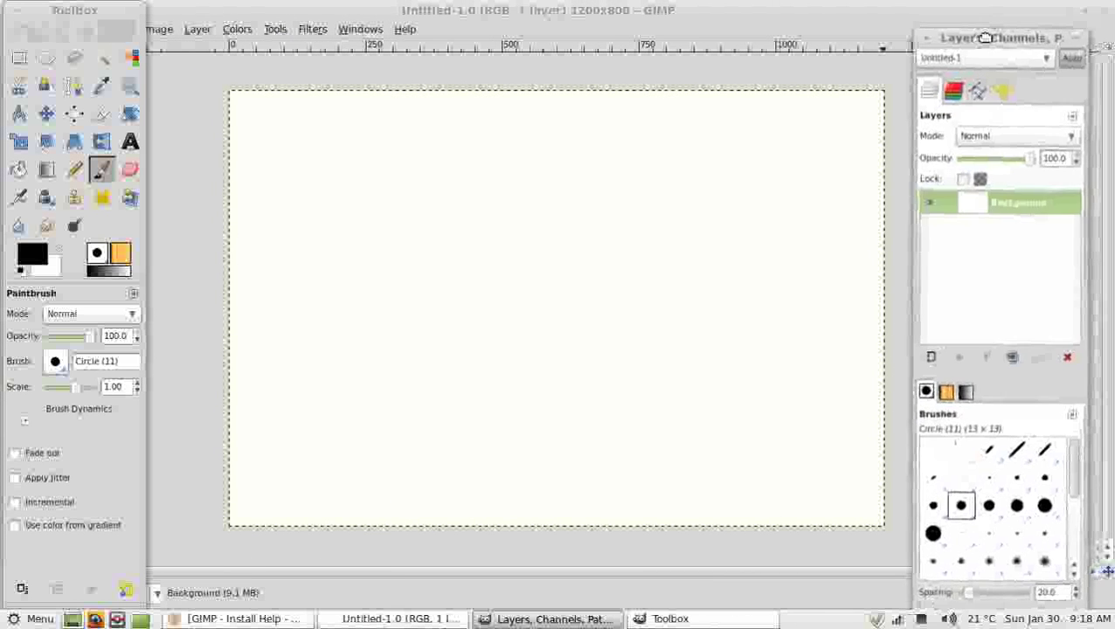
click(1083, 14)
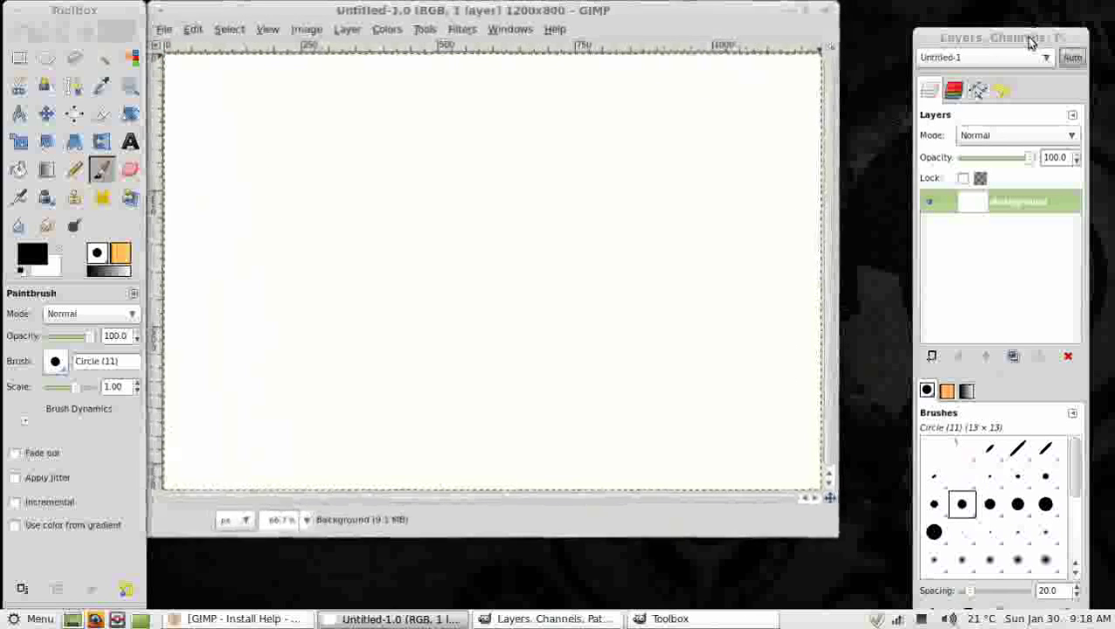
drag(1033, 38, 1053, 11)
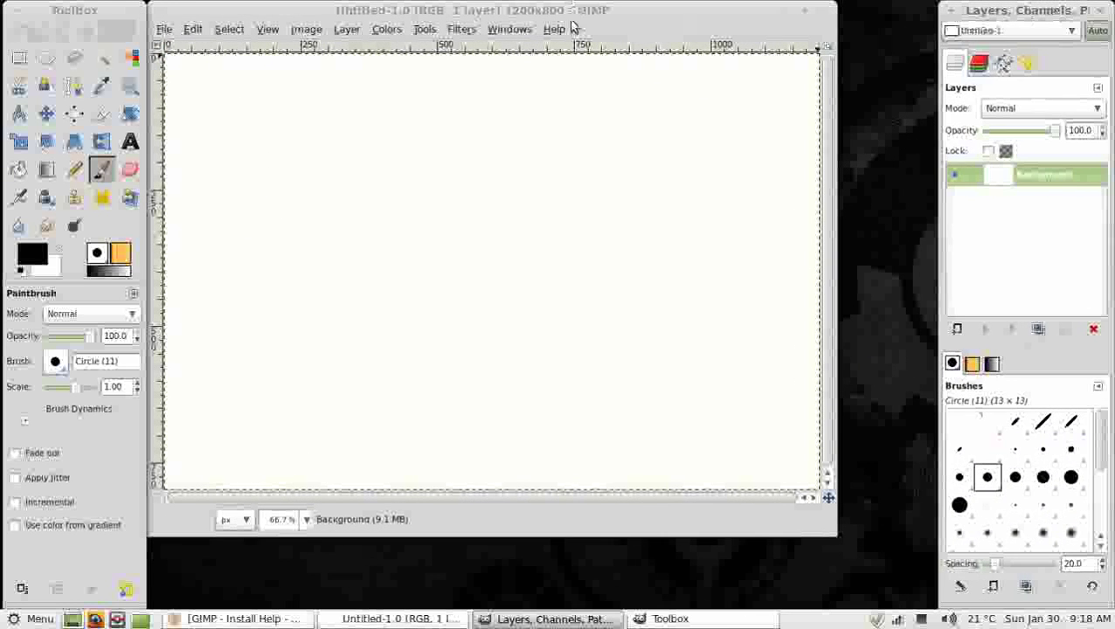
drag(825, 527, 924, 603)
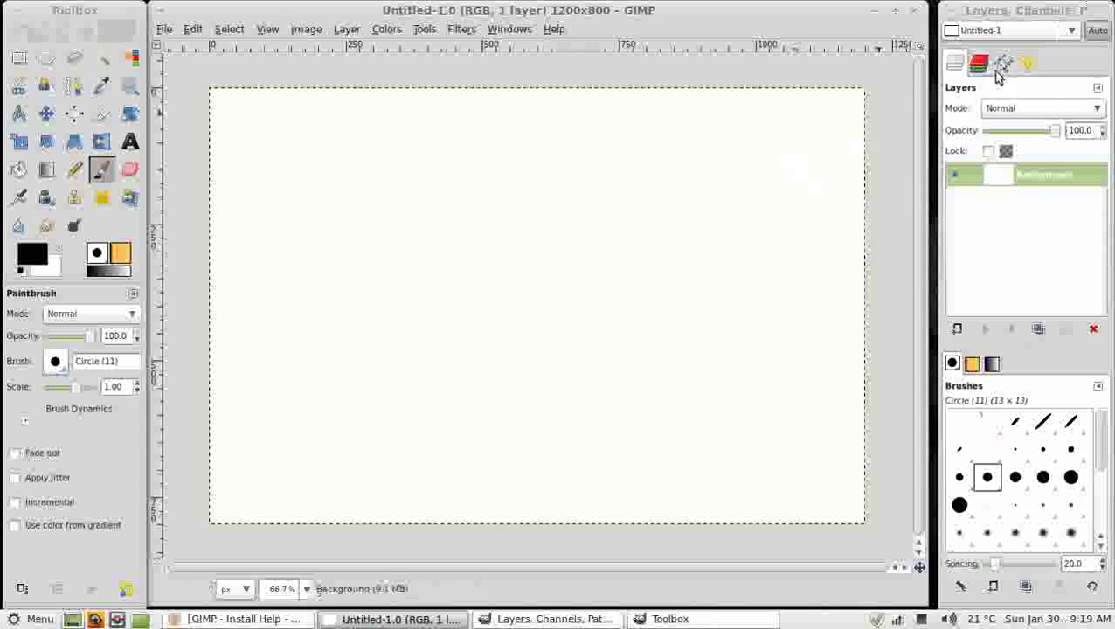
Step: Close the untitled 1200×800 image and bring up GIMP's File menu
click(913, 16)
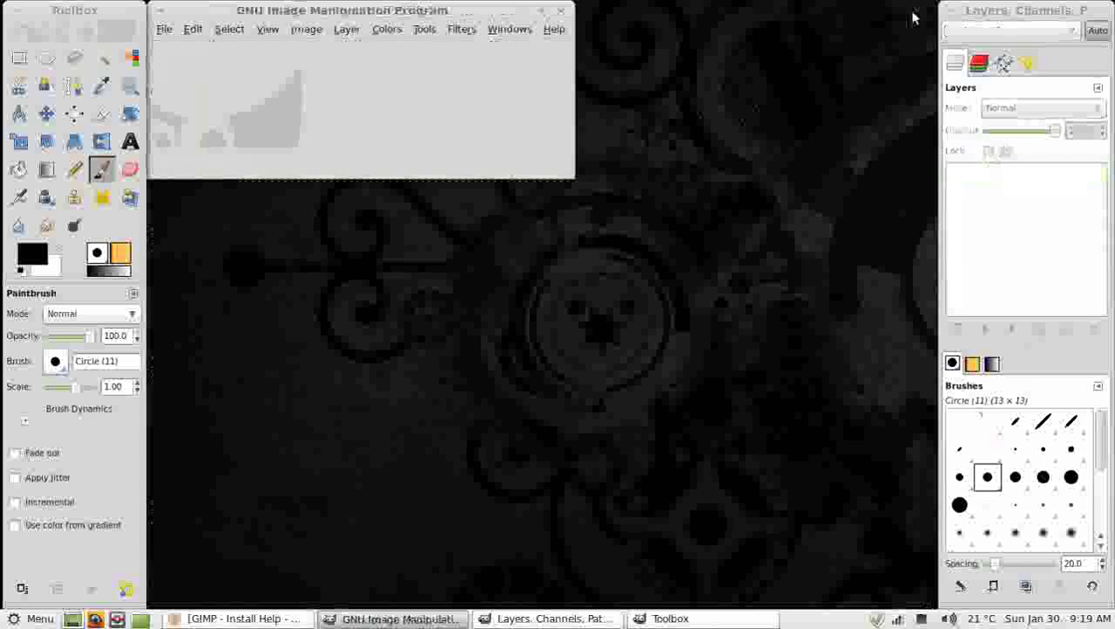
click(165, 31)
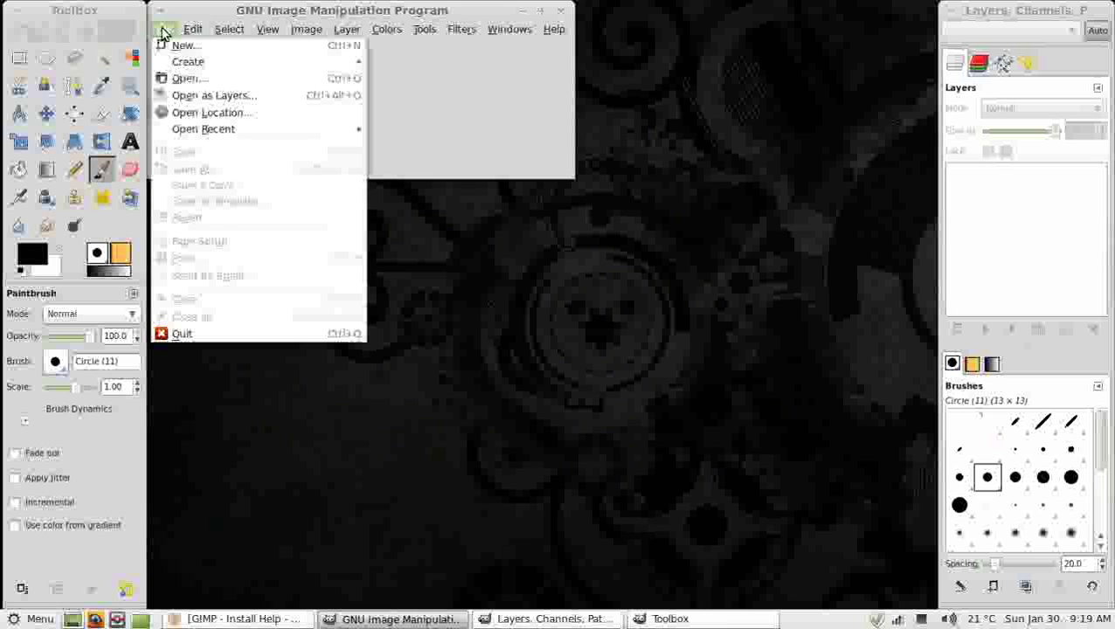